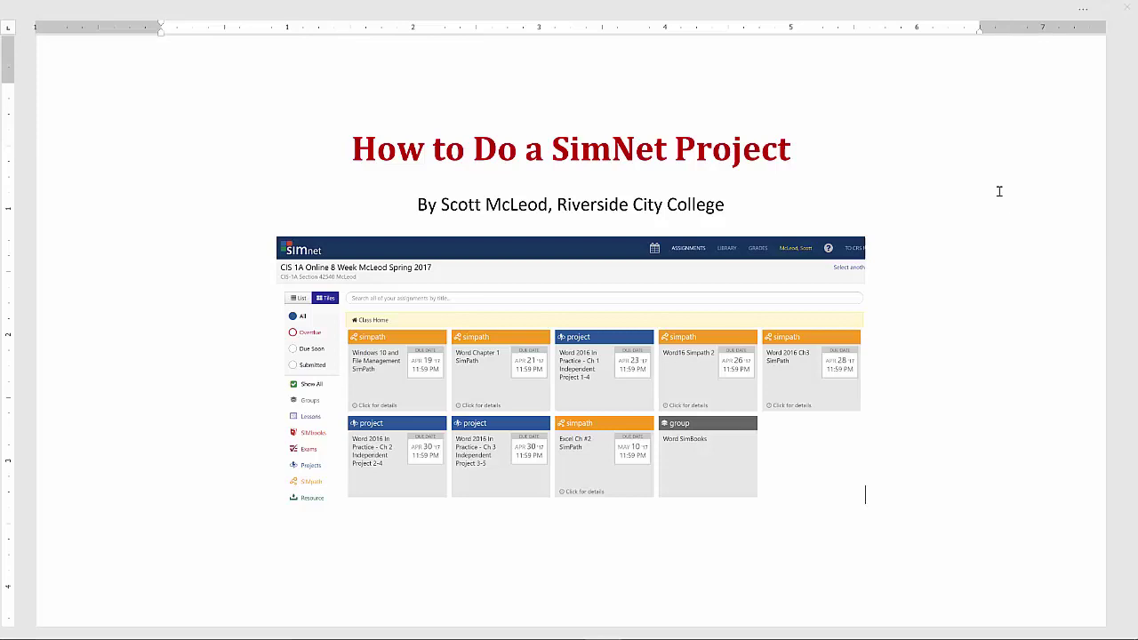
Switch from the Word how-to document to the SIMnet assignment list in Chrome.
key("alt+Tab")
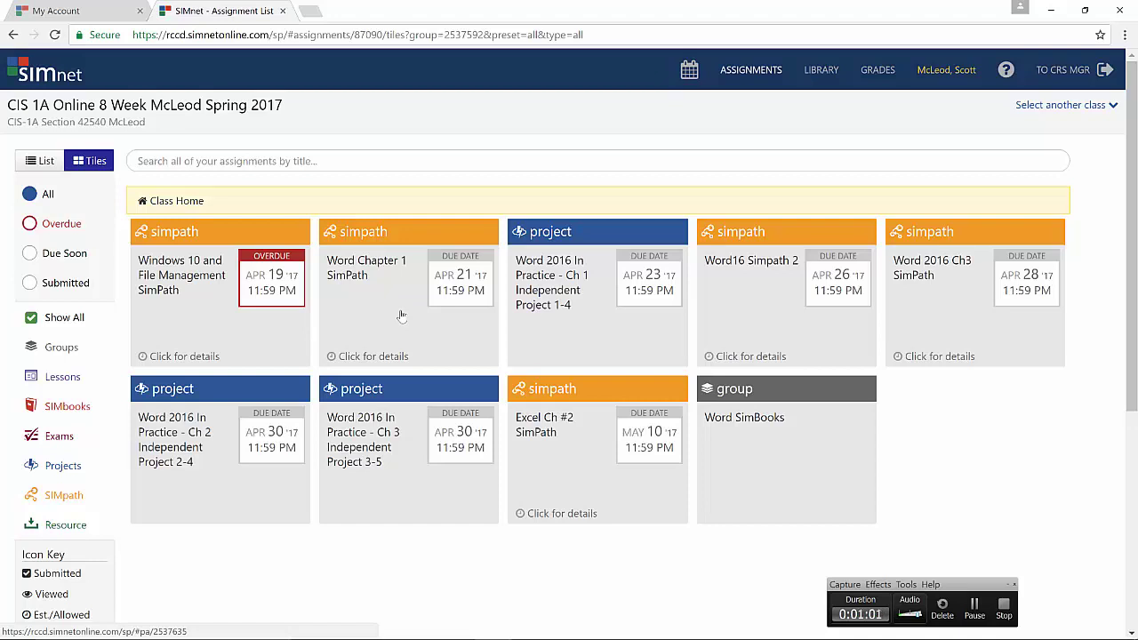
Open Ch 1 Independent Project 1-4 and download its Best Practices PDF guide.
left_click(555, 276)
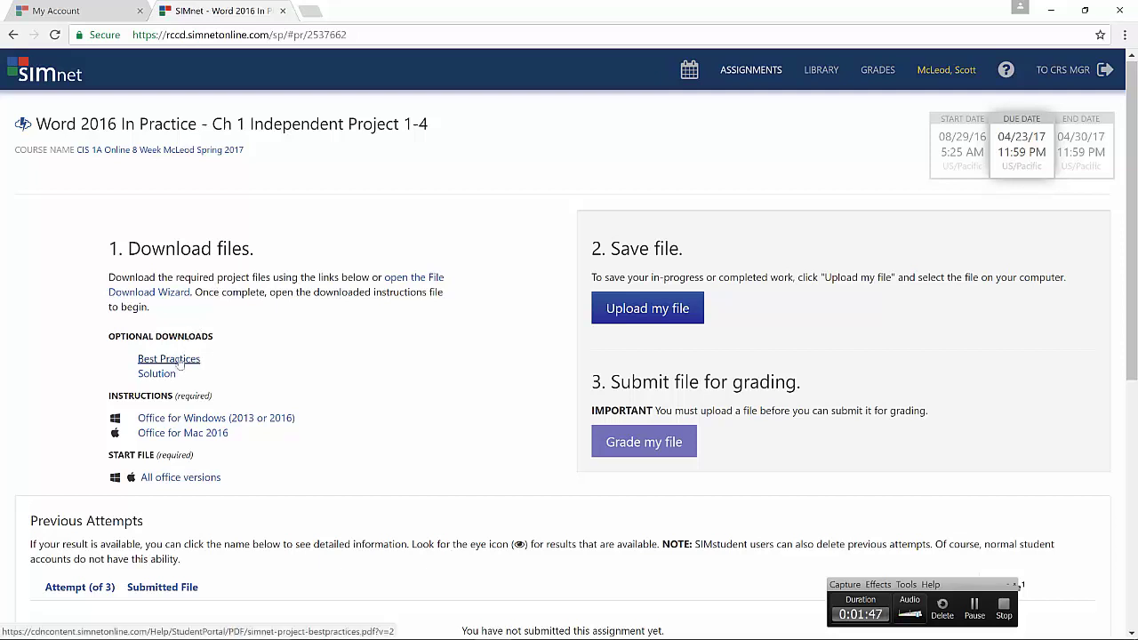
left_click(180, 364)
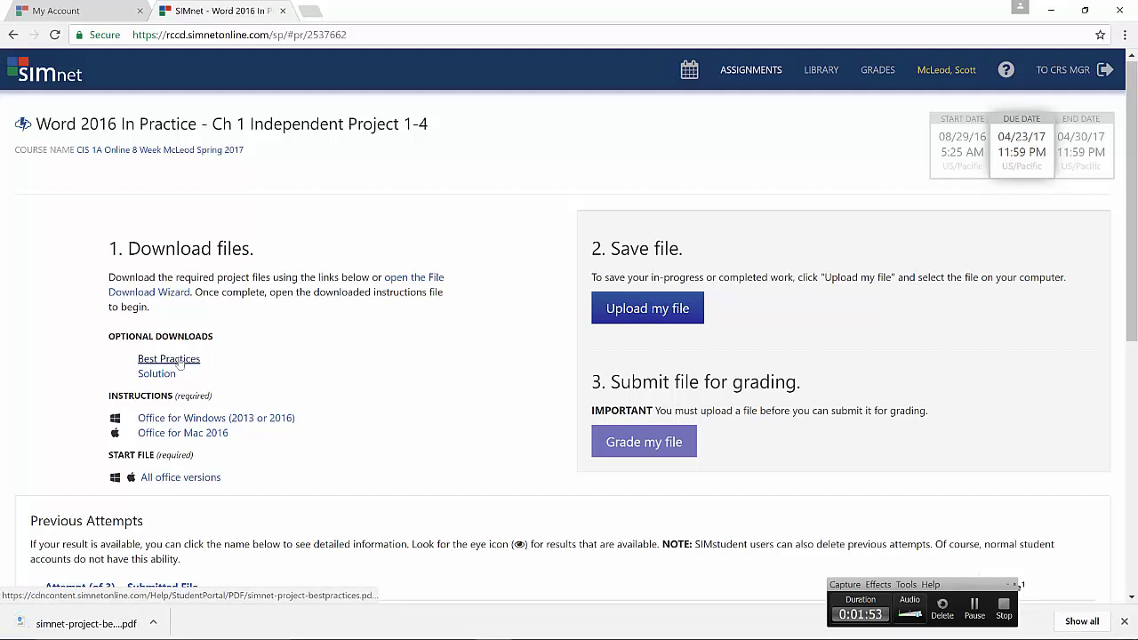
Open the downloaded SIMnet Online Projects Best Practices PDF and read through its three pages.
left_click(153, 624)
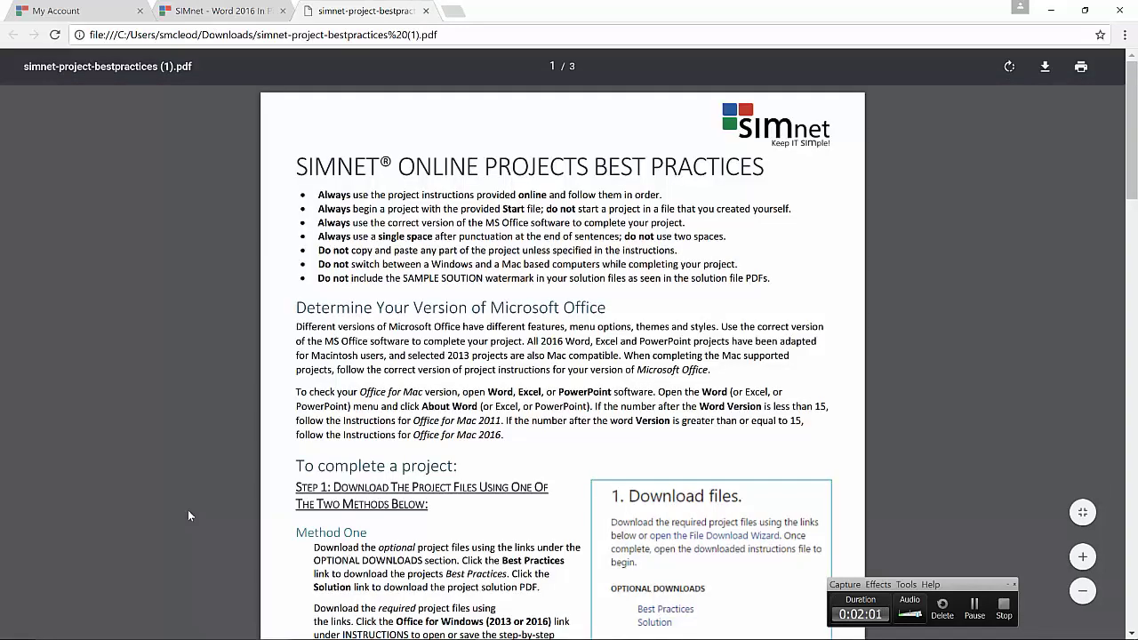
scroll(315, 446, "down", 3)
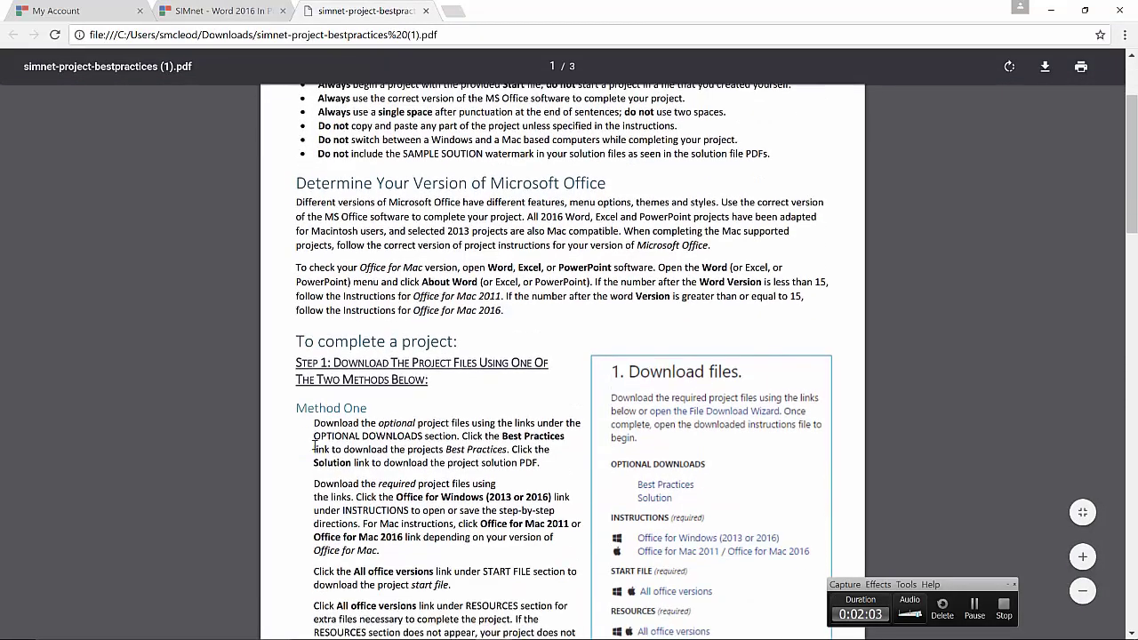
scroll(315, 446, "down", 4)
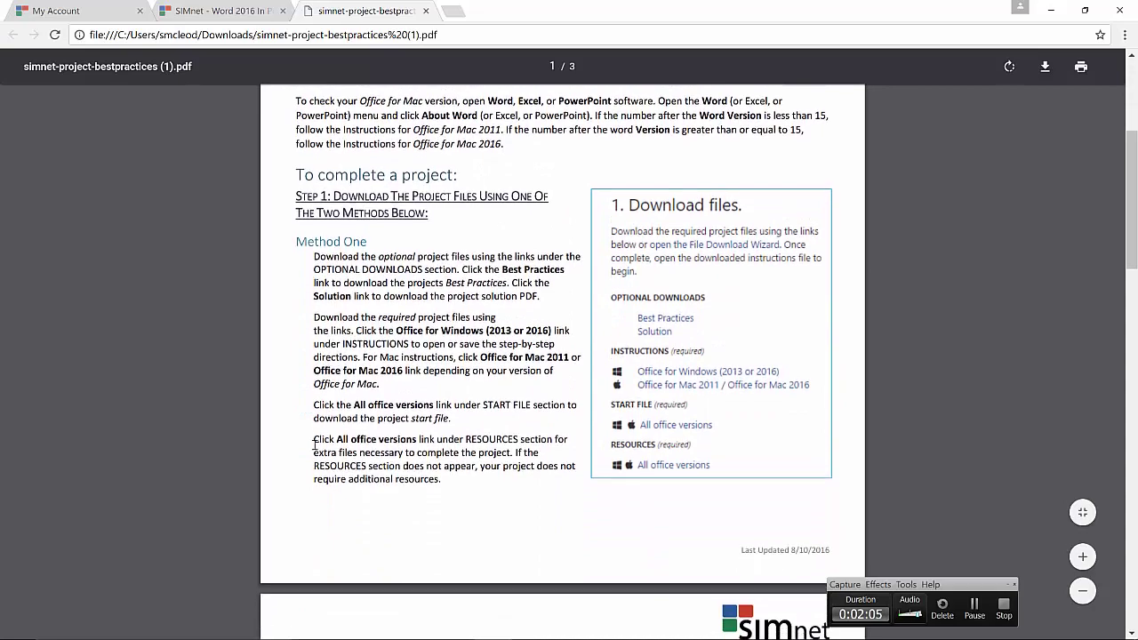
scroll(315, 446, "down", 18)
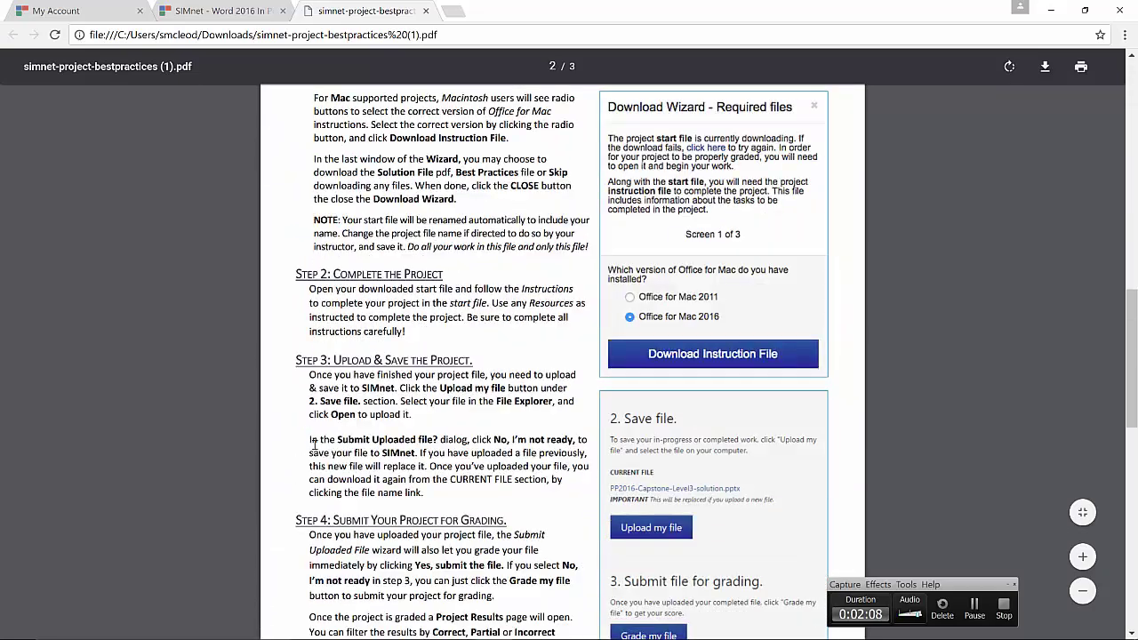
scroll(315, 447, "down", 6)
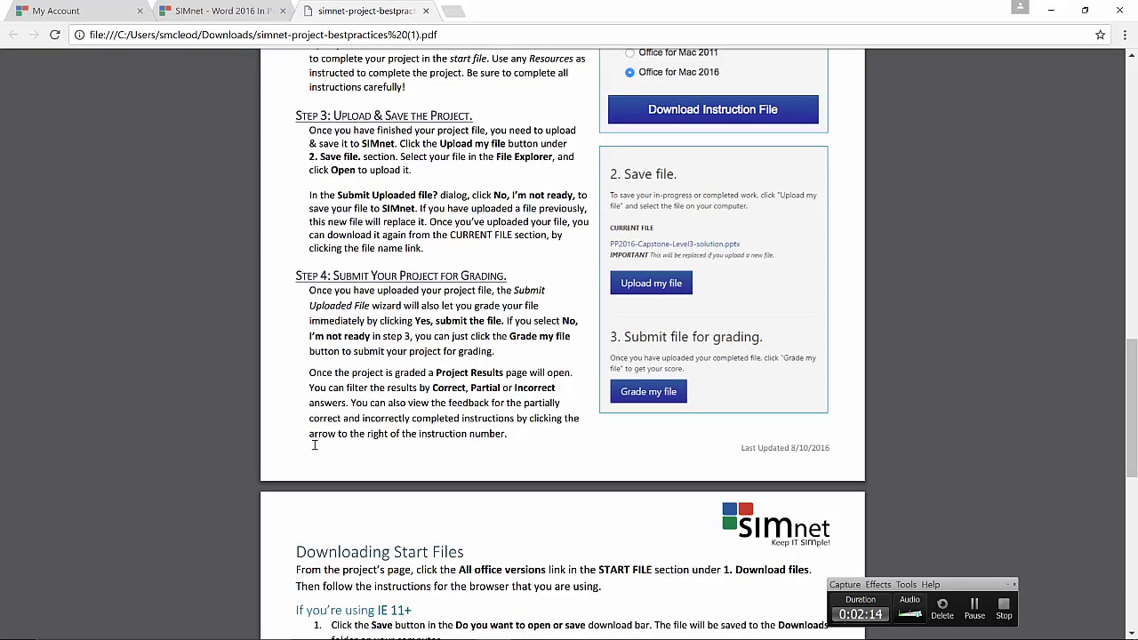
scroll(315, 446, "up", 15)
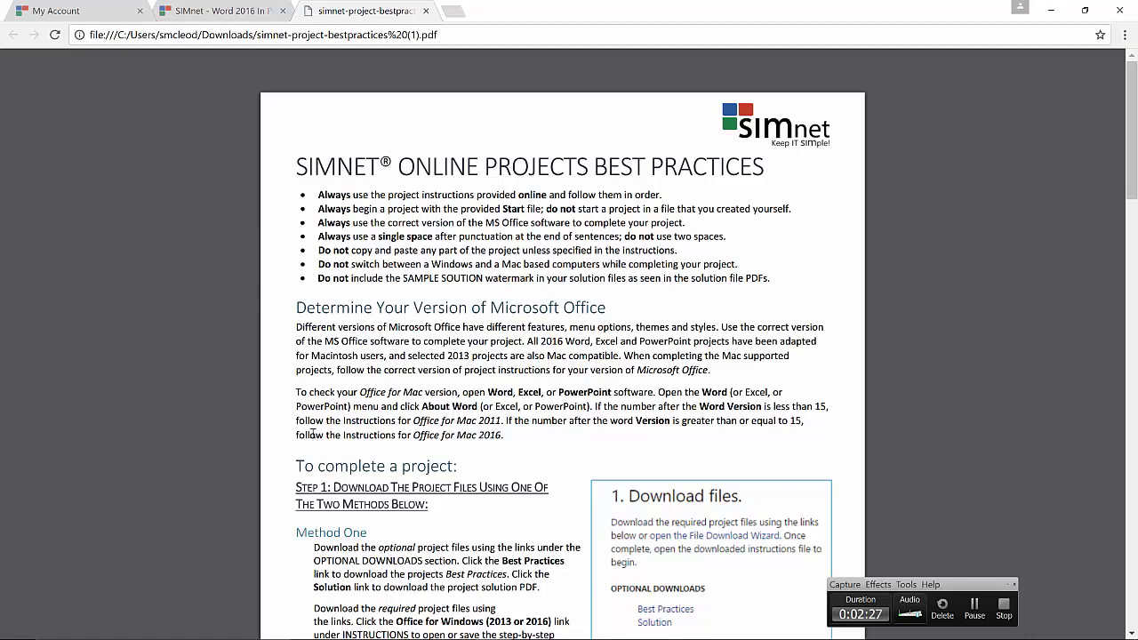
scroll(241, 249, "down", 1)
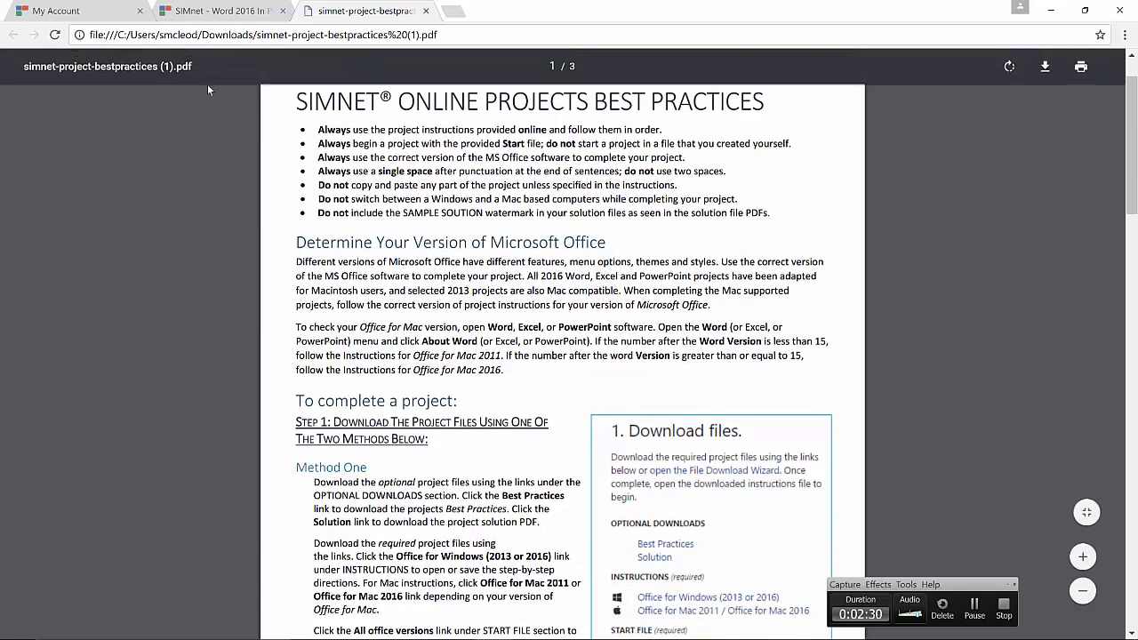
Back on the SIMnet tab, download the 'Office for Windows (2013 or 2016)' instructions for Project 1-4.
left_click(204, 11)
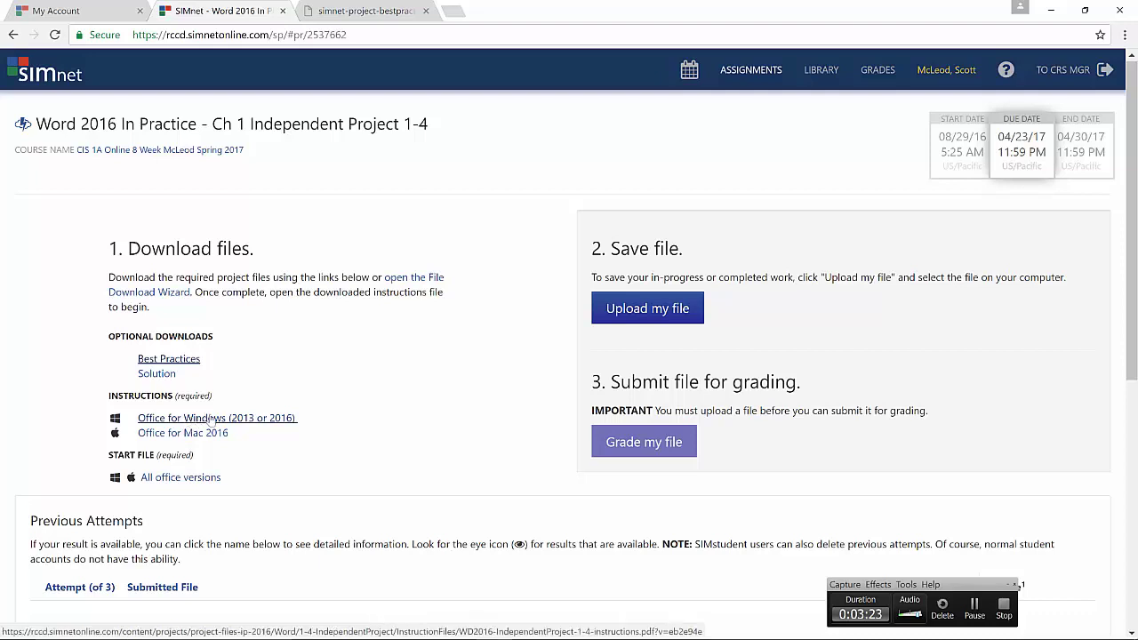
left_click(210, 423)
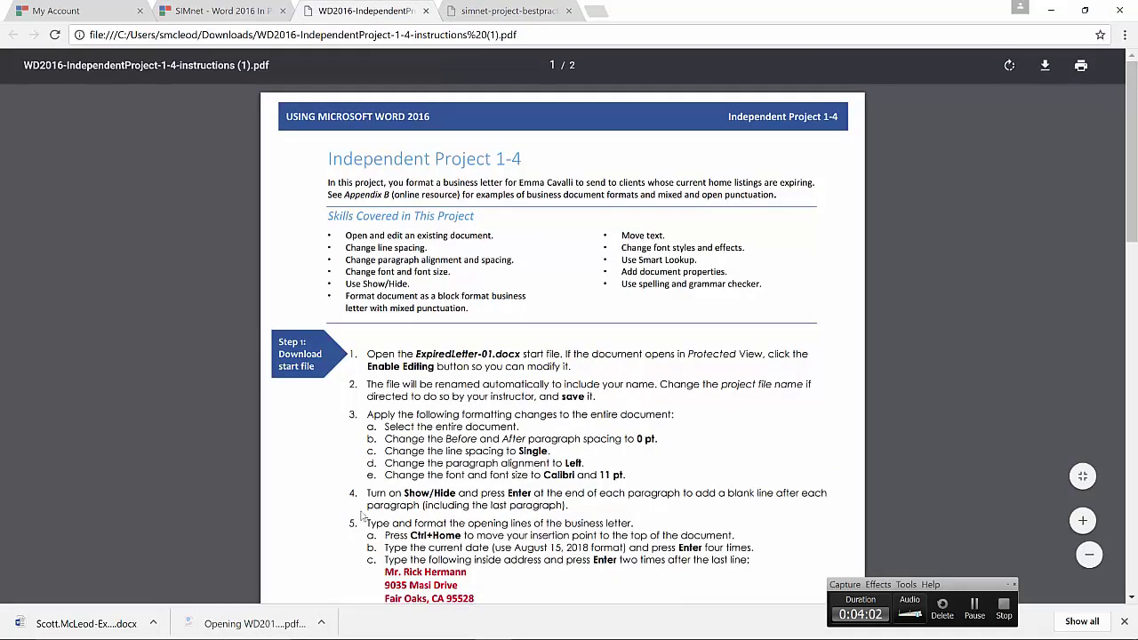
Zoom the instructions PDF in two steps and scroll down to Step 1.
left_click(1084, 522)
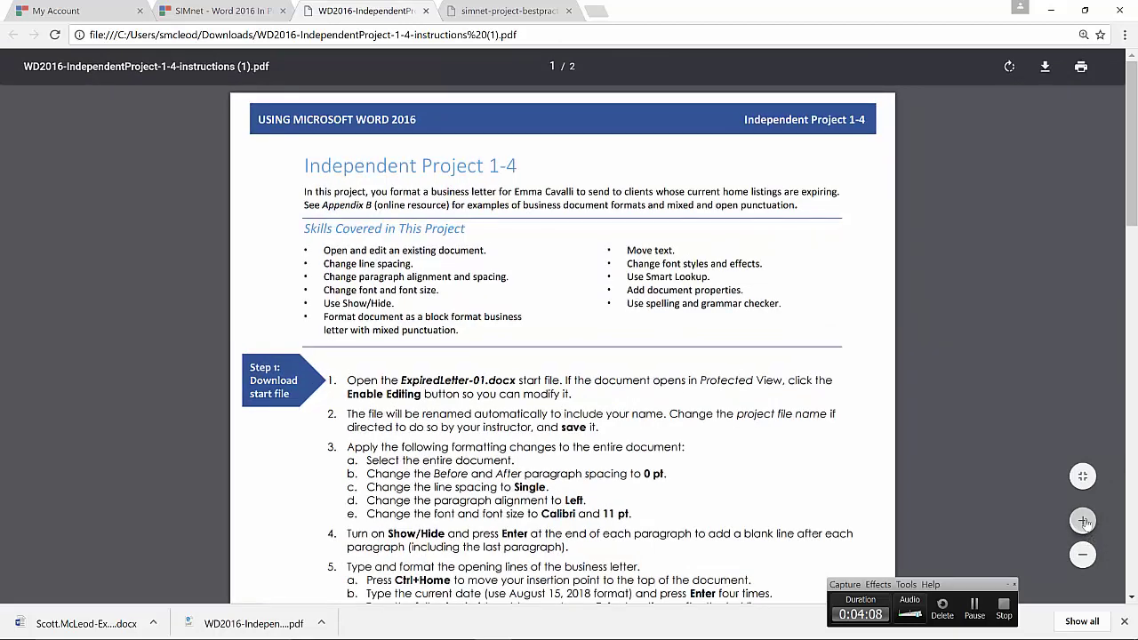
left_click(1084, 522)
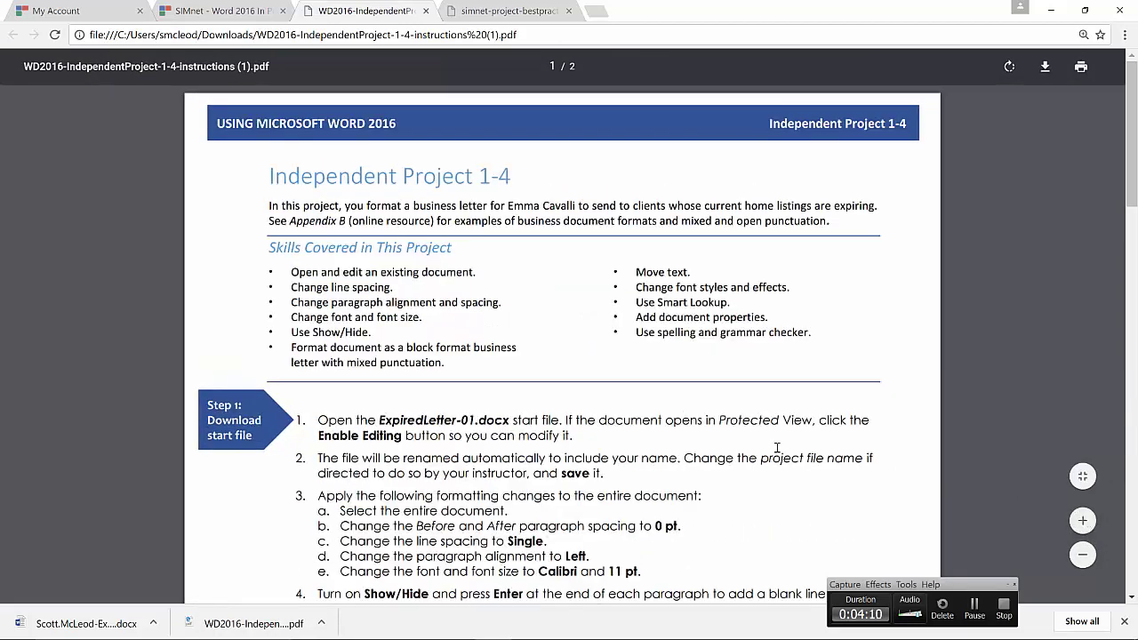
scroll(778, 454, "down", 2)
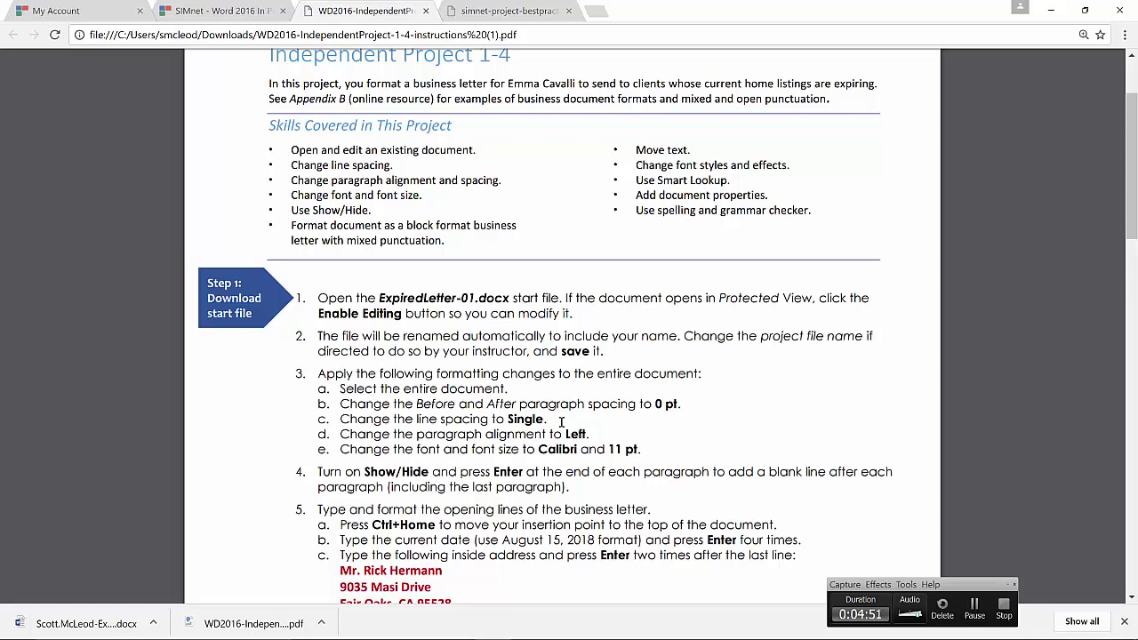
Show the downloaded ExpiredLetter start file in its folder and move it to the Desktop.
left_click(154, 624)
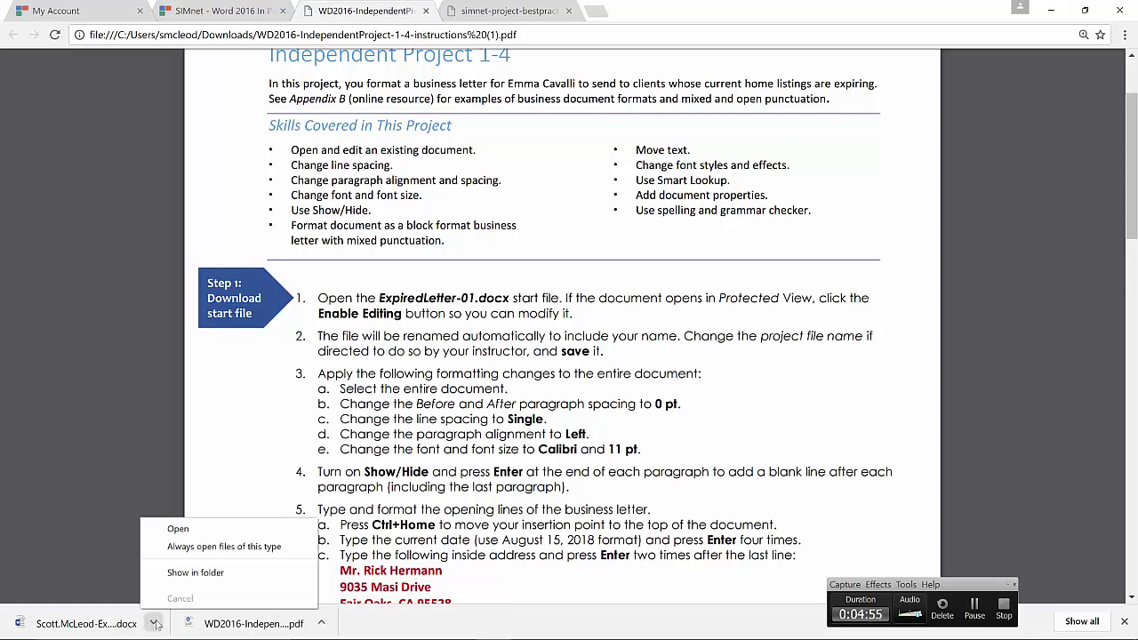
left_click(187, 573)
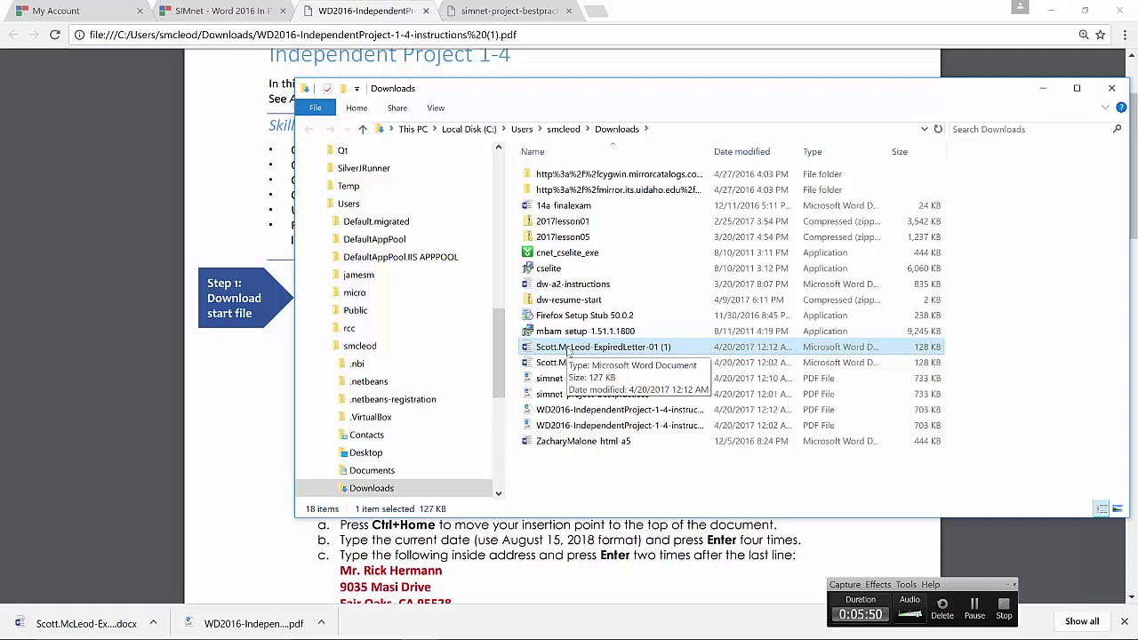
left_click_drag(503, 343, 495, 180)
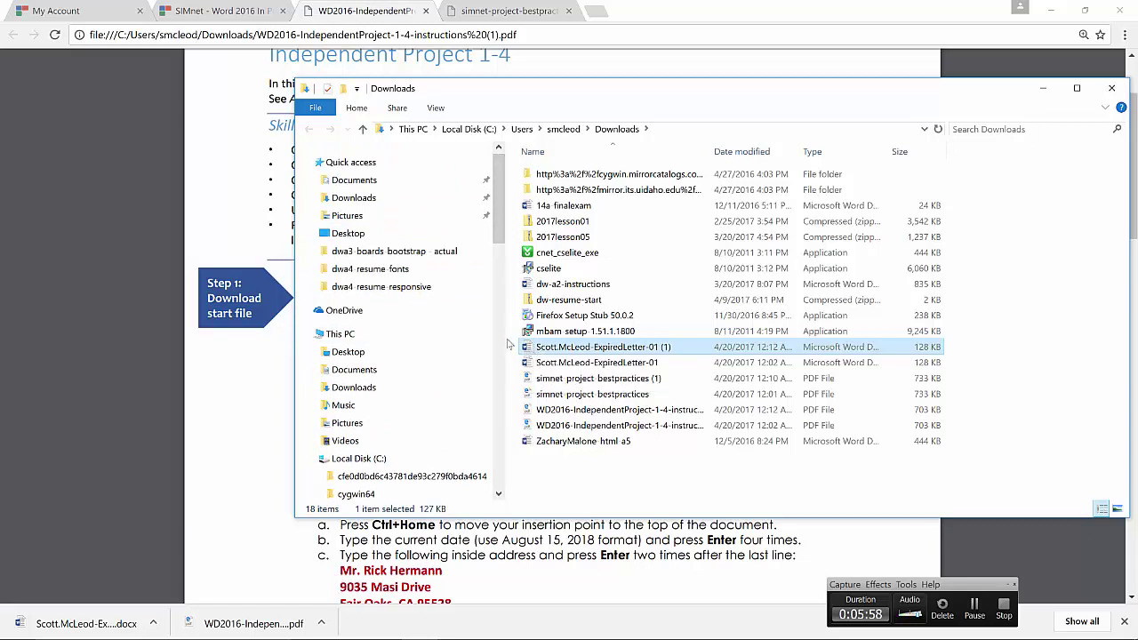
left_click_drag(525, 347, 362, 236)
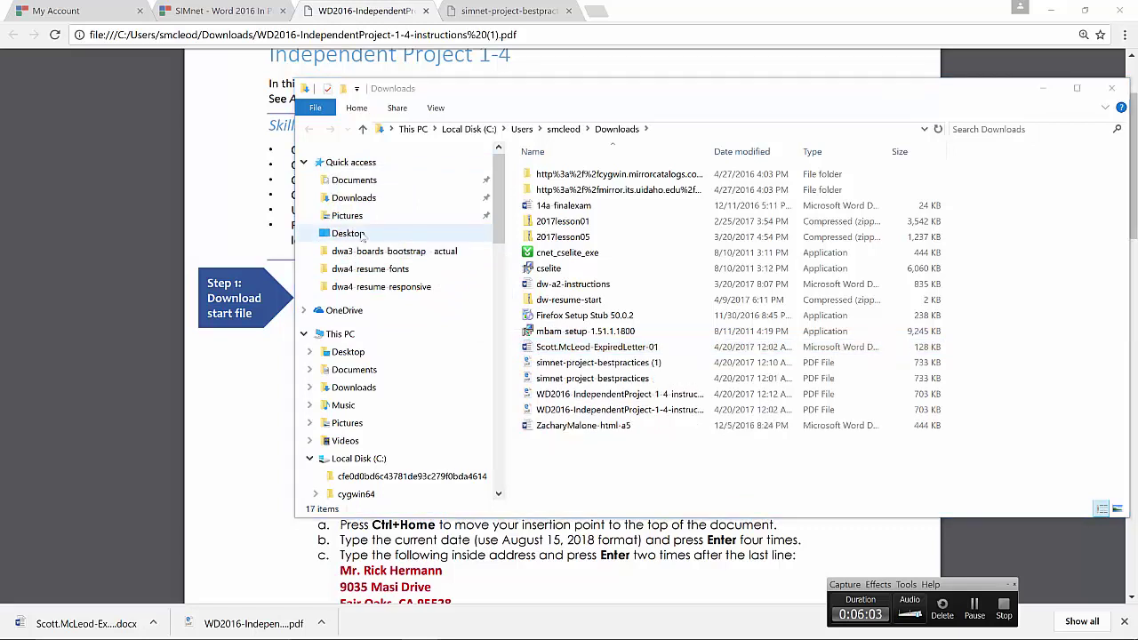
Open the ExpiredLetter-01 document from the Desktop folder in Word.
left_click(362, 234)
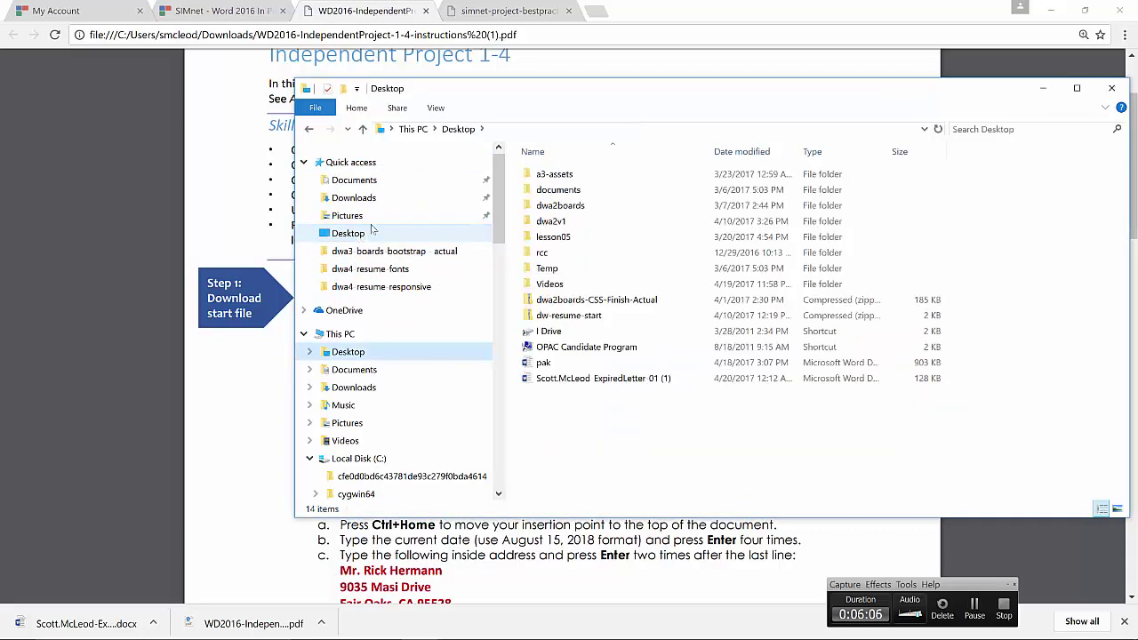
left_click(565, 380)
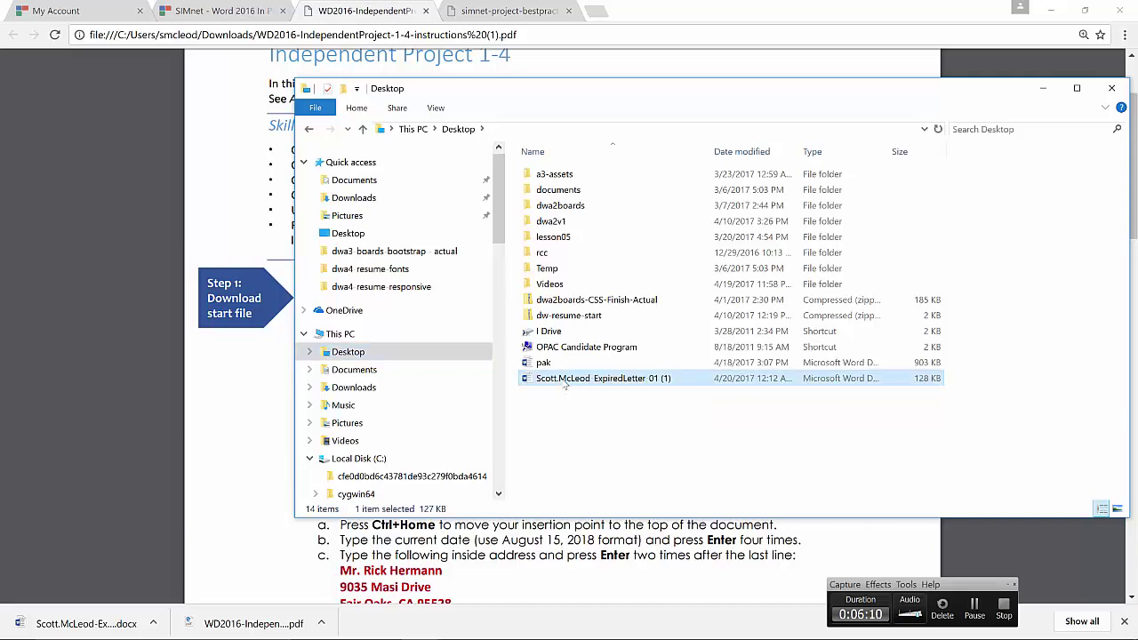
double_click(566, 381)
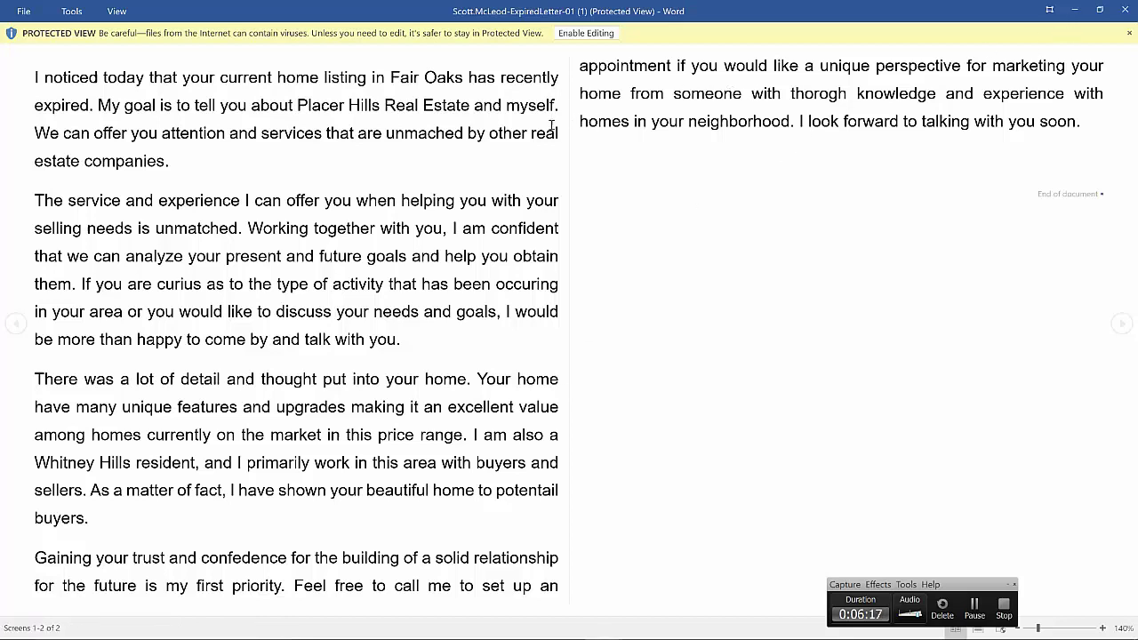
Enable editing on the ExpiredLetter document, then return to the Chrome instructions PDF.
left_click(587, 36)
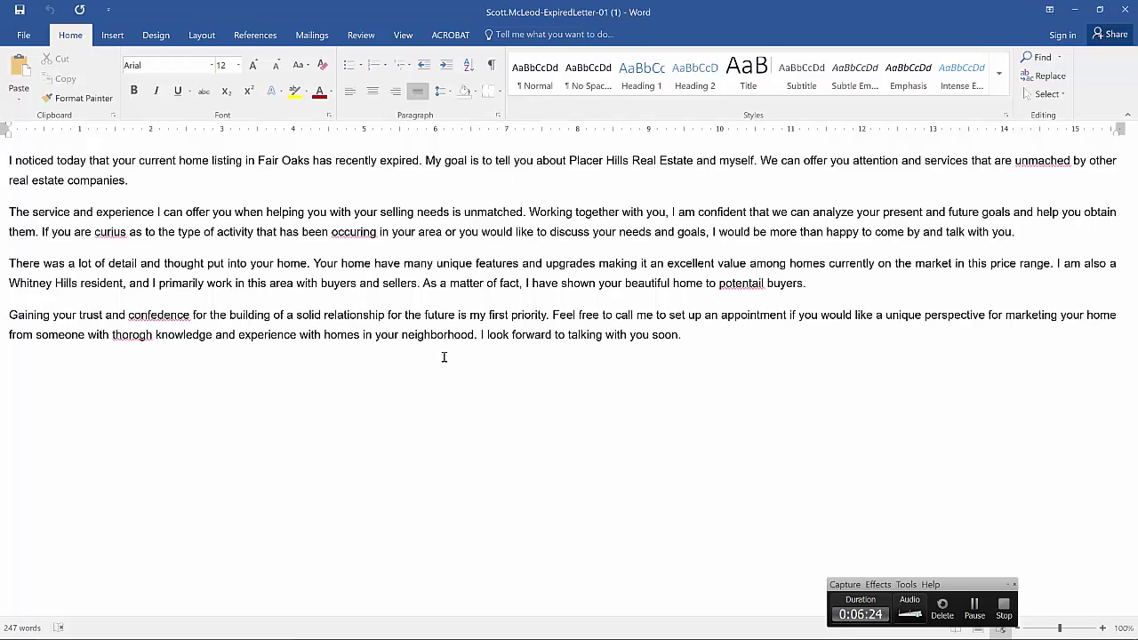
mouse_move(444, 609)
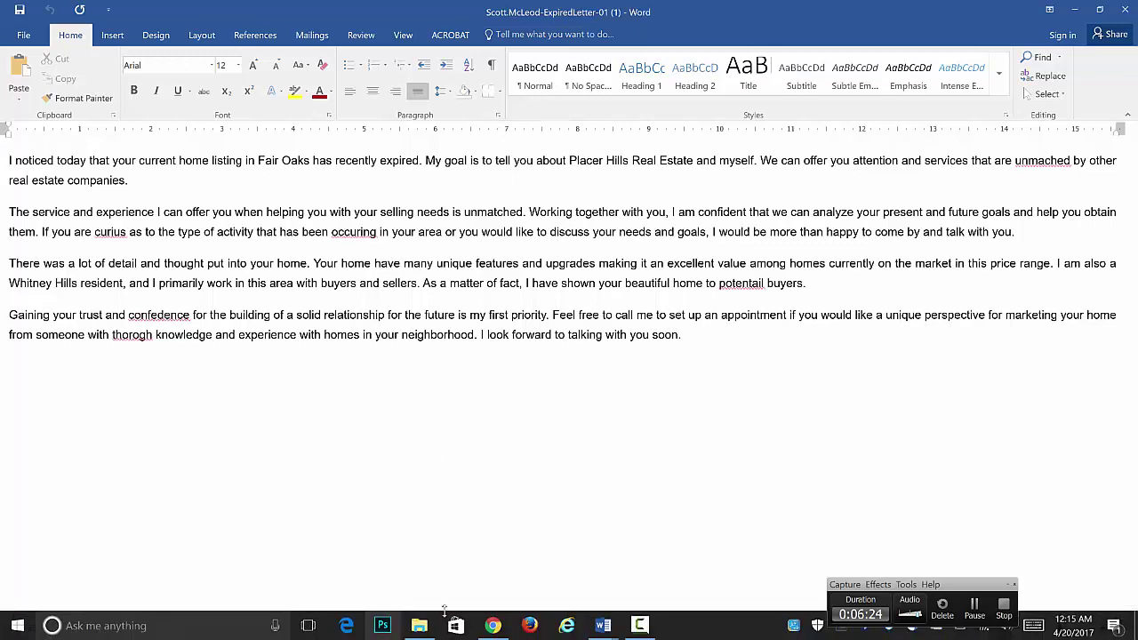
left_click(492, 626)
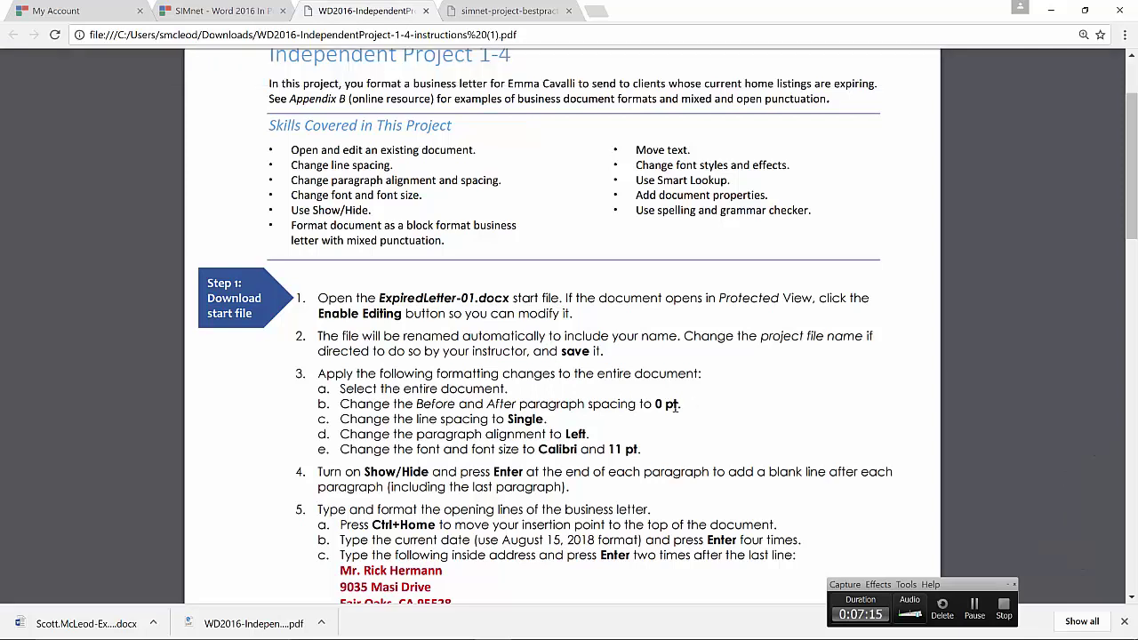
After reading step 3's formatting changes, return to the editable letter in Word.
key("alt+Tab")
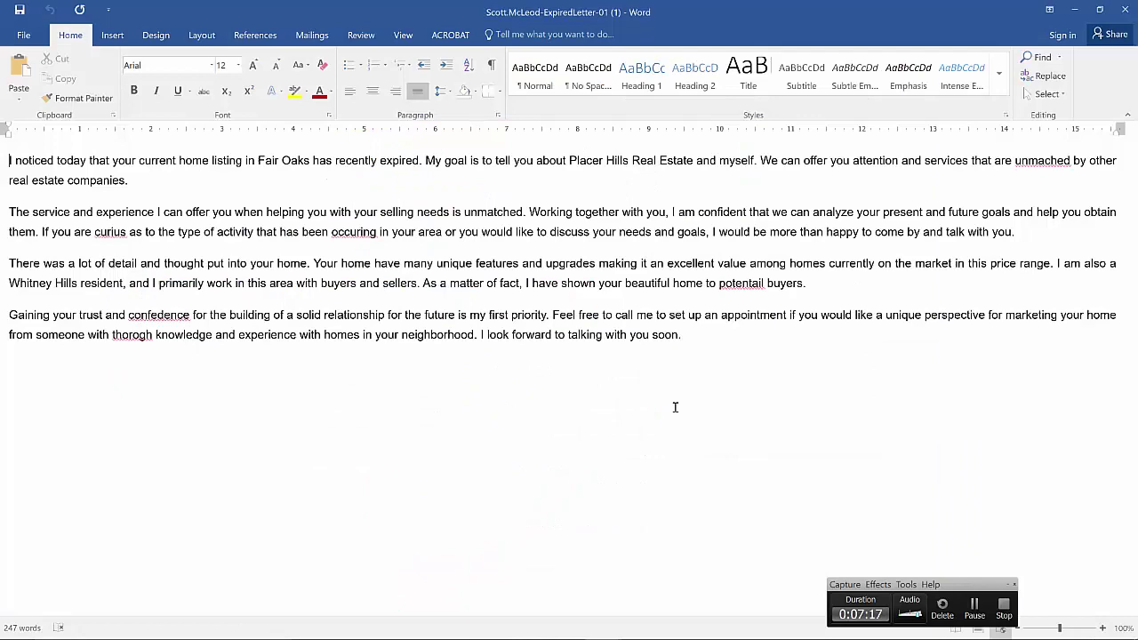
Switch back to Word and select the entire ExpiredLetter document.
key("alt+Tab")
key("alt+Tab")
key("ctrl+a")
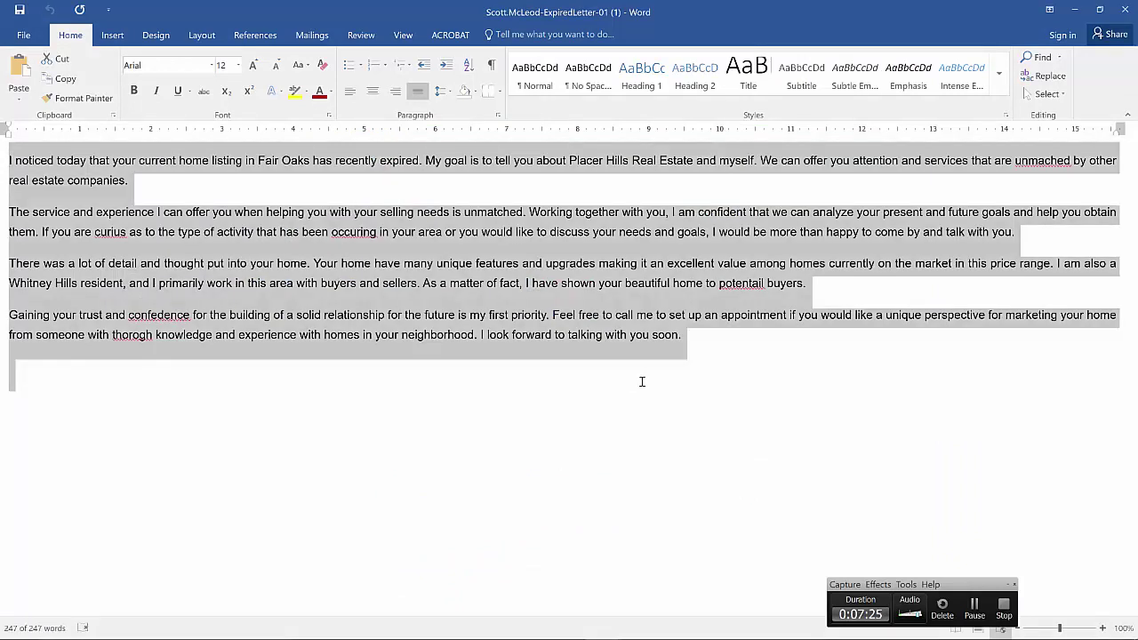
Use the Paragraph dialog to lower After spacing to 0 pt for the whole letter.
left_click(500, 117)
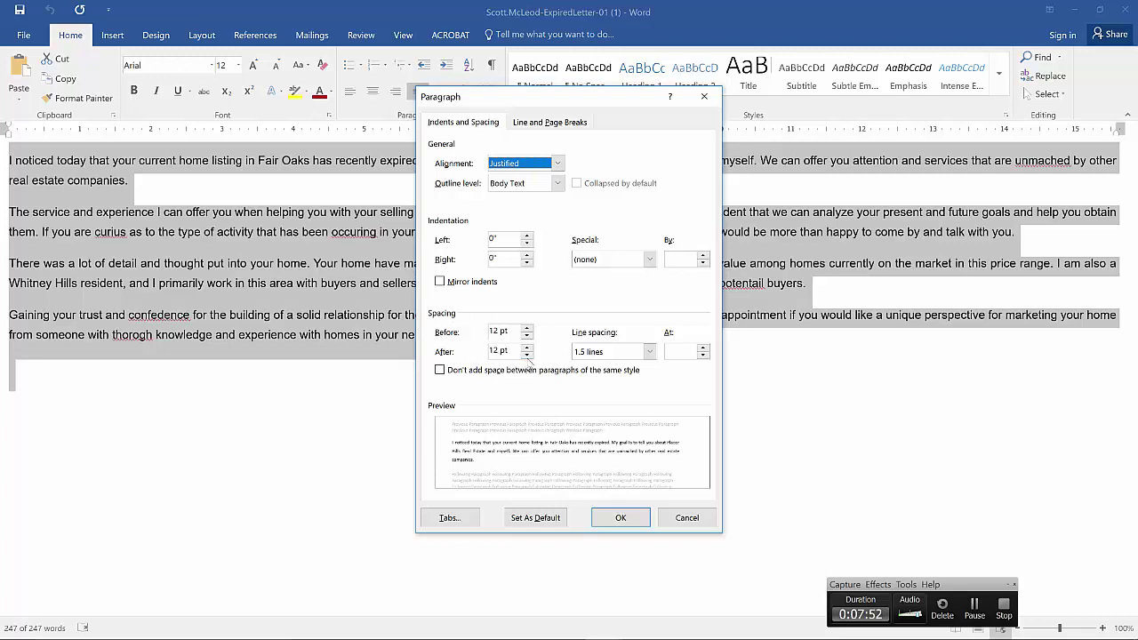
left_click(527, 355)
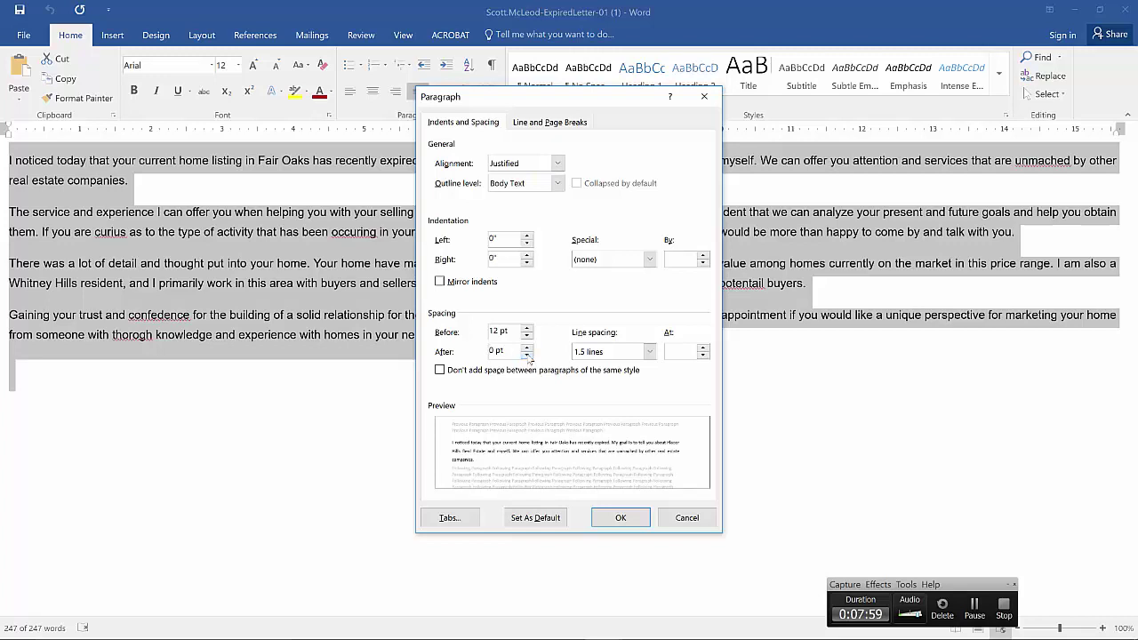
left_click(621, 518)
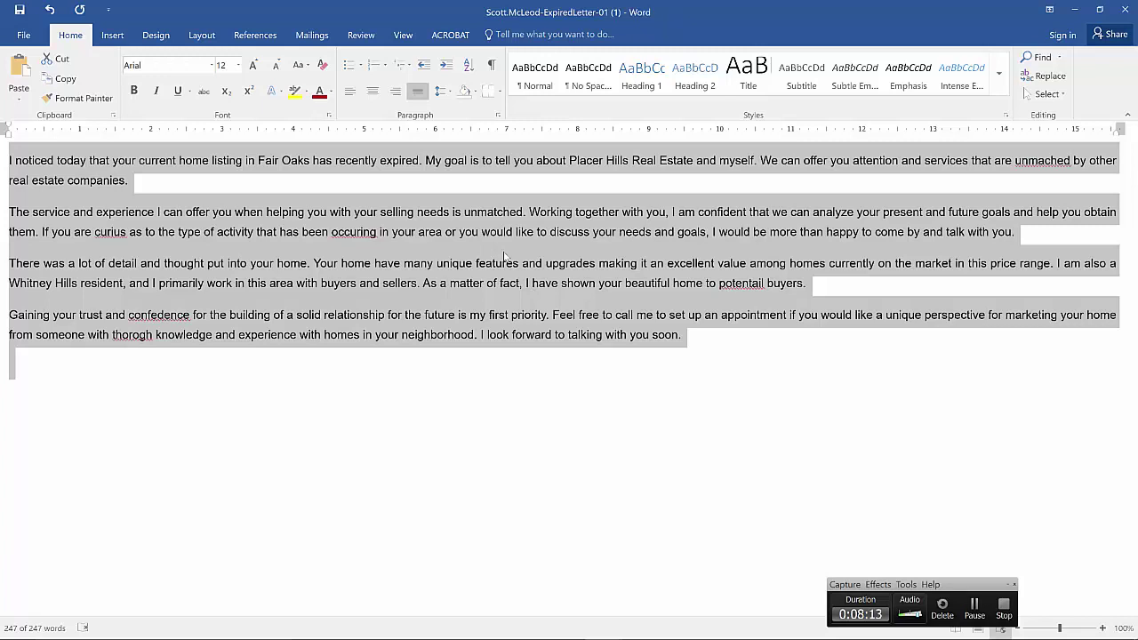
After rechecking the instructions, select the whole letter and set its line spacing to 1.0.
key("alt+Tab")
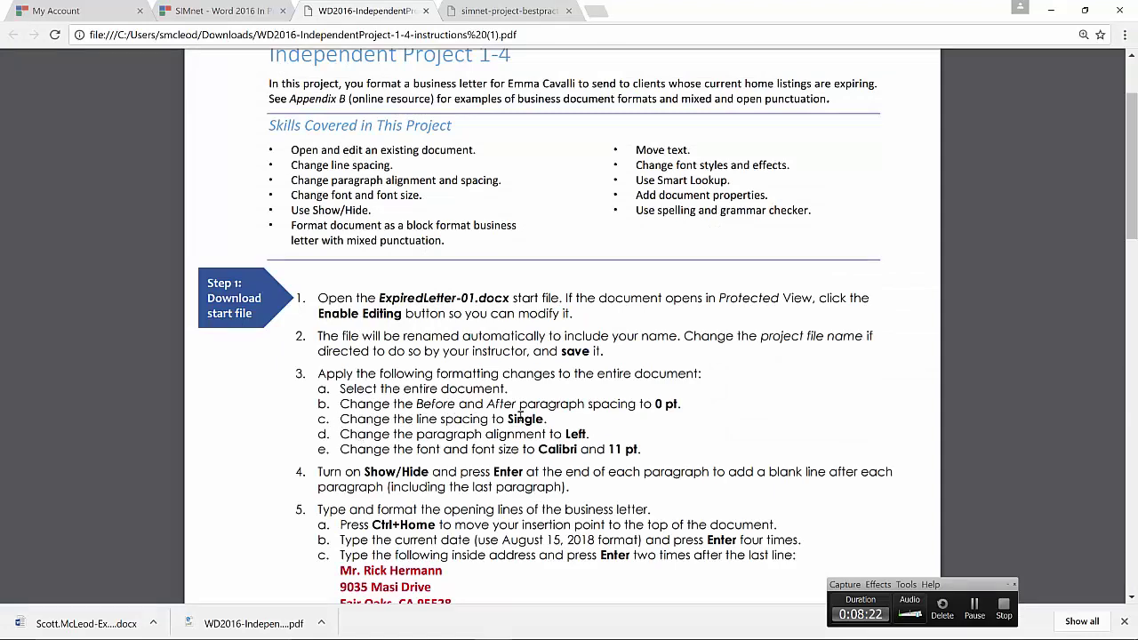
key("alt+Tab")
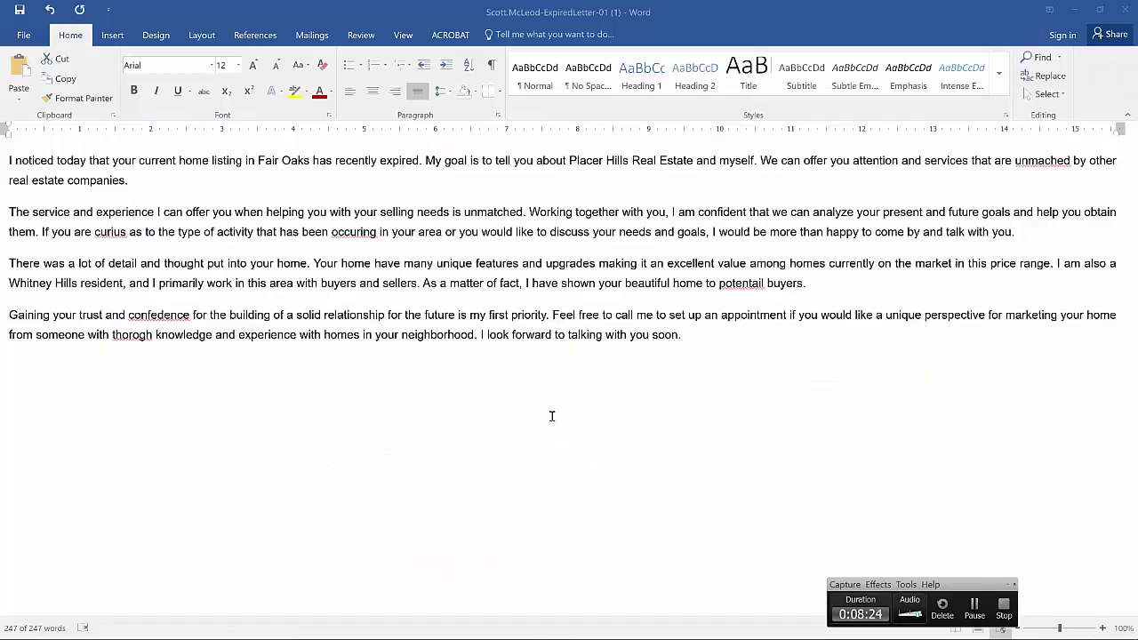
key("ctrl+a")
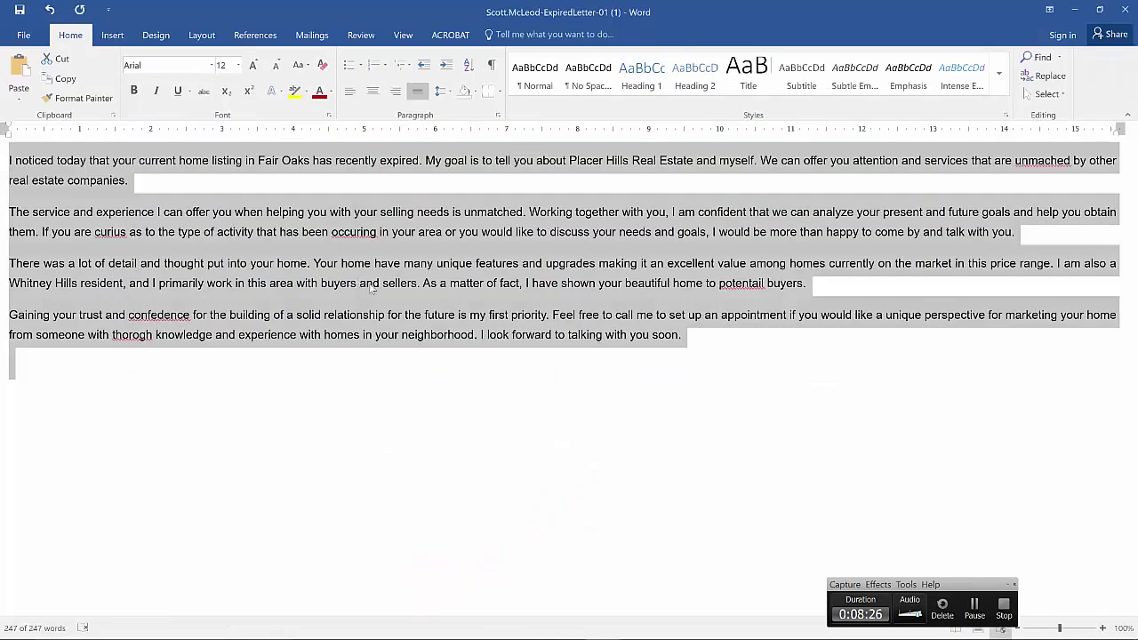
left_click(450, 93)
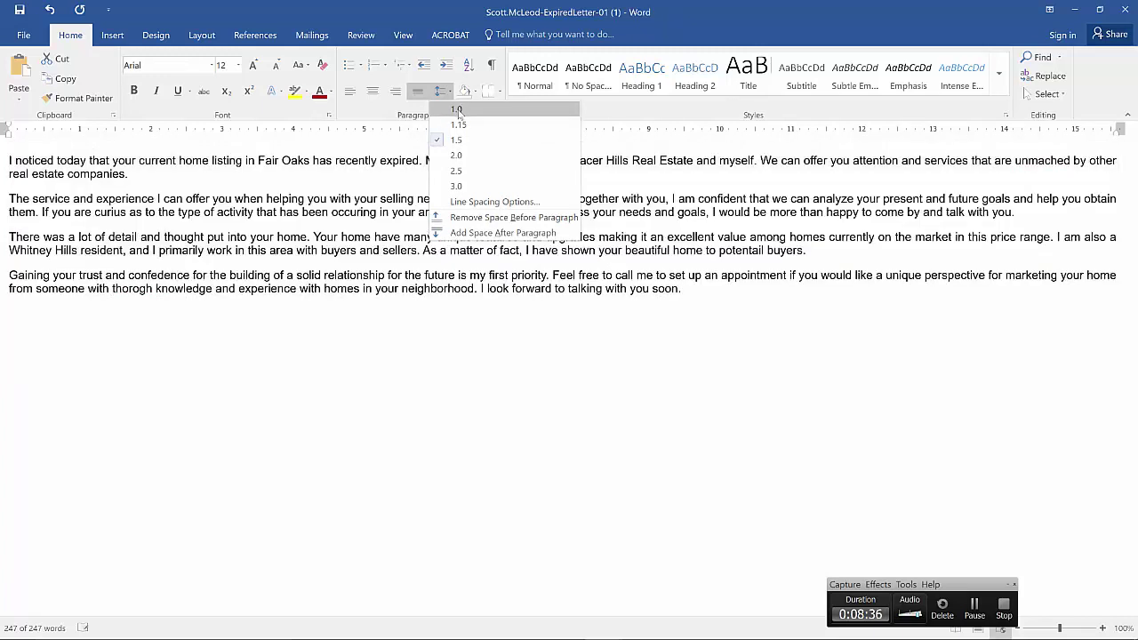
left_click(458, 111)
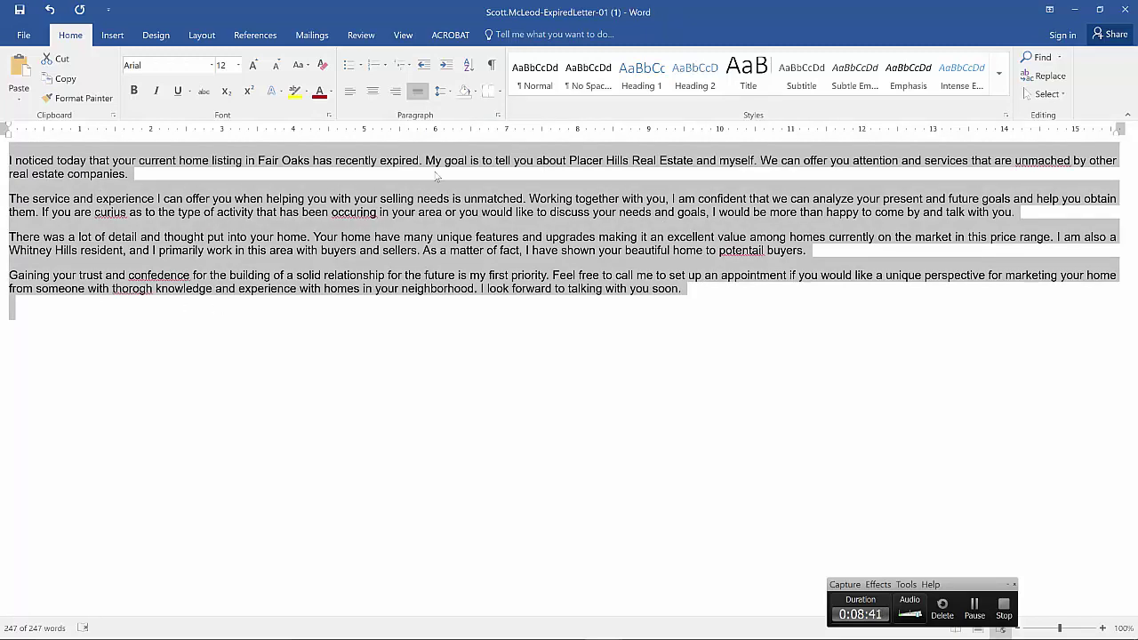
Scroll the Project 1-4 instructions PDF through steps 4–14 to the end of page 2.
key("alt+Tab")
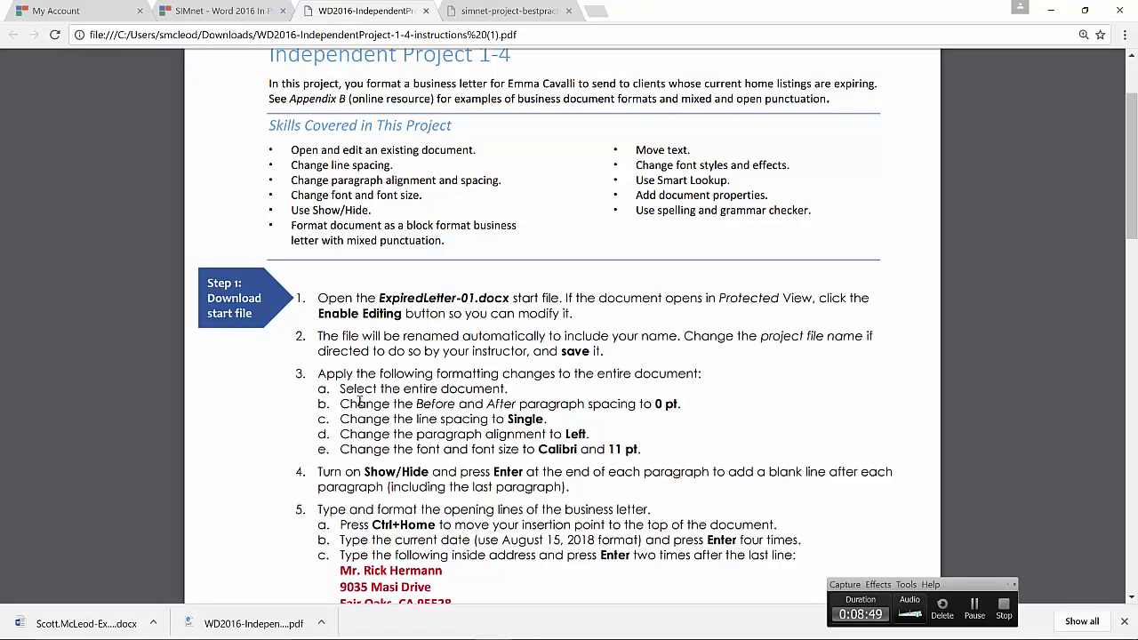
scroll(360, 403, "down", 5)
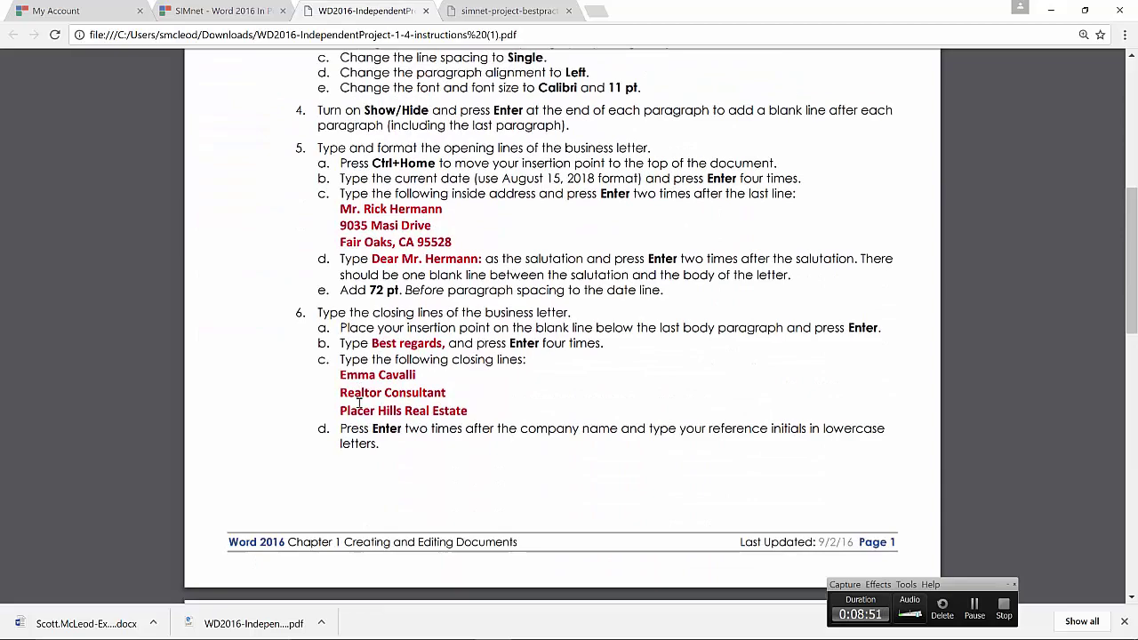
scroll(359, 403, "down", 6)
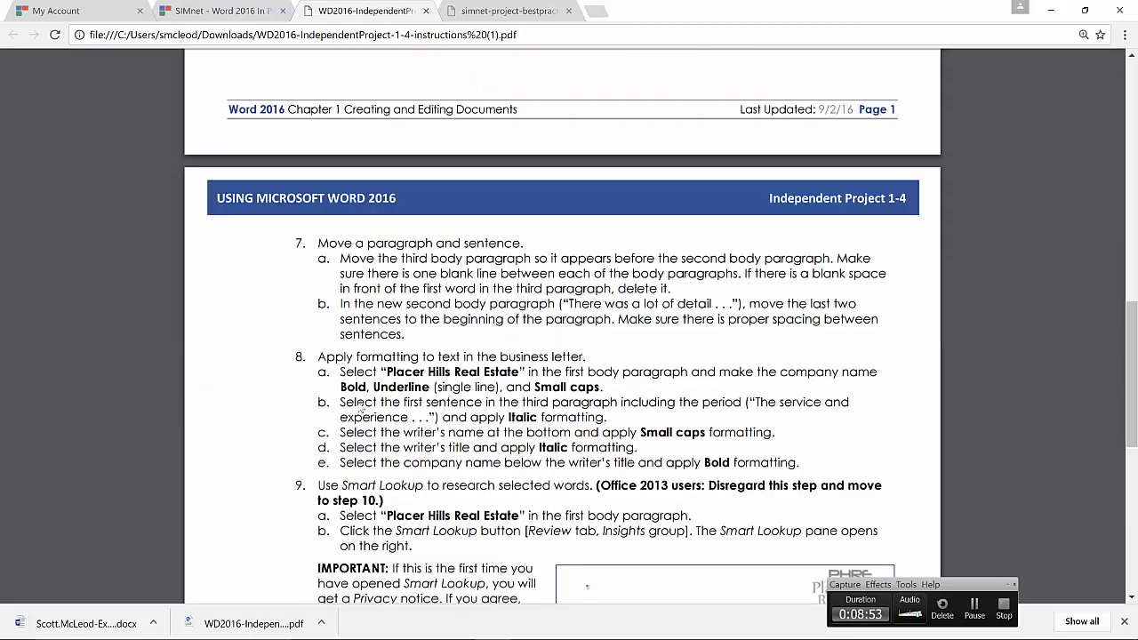
scroll(360, 405, "down", 8)
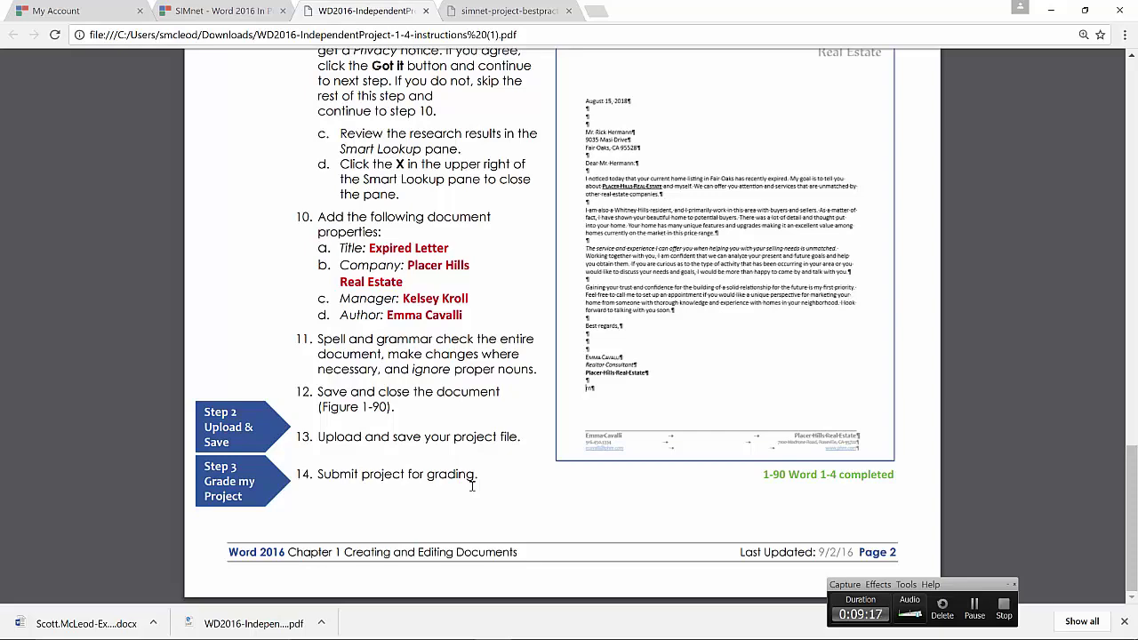
Save the expired-listing letter with Ctrl+S and close Word's window.
key("alt+Tab")
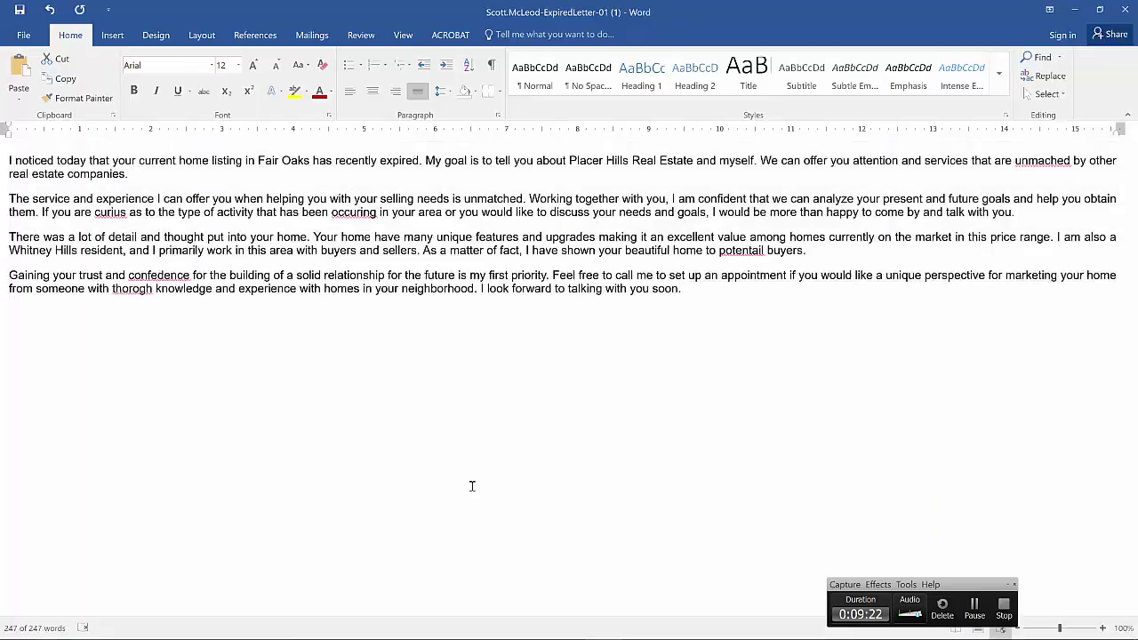
key("ctrl+a")
key("ctrl+s")
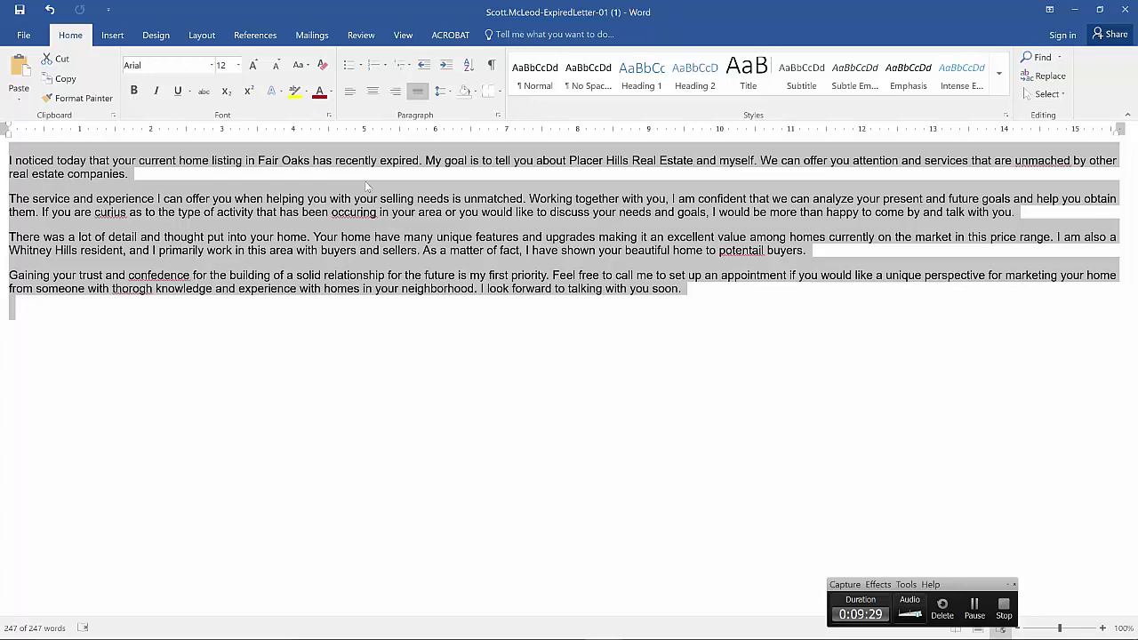
left_click(1124, 10)
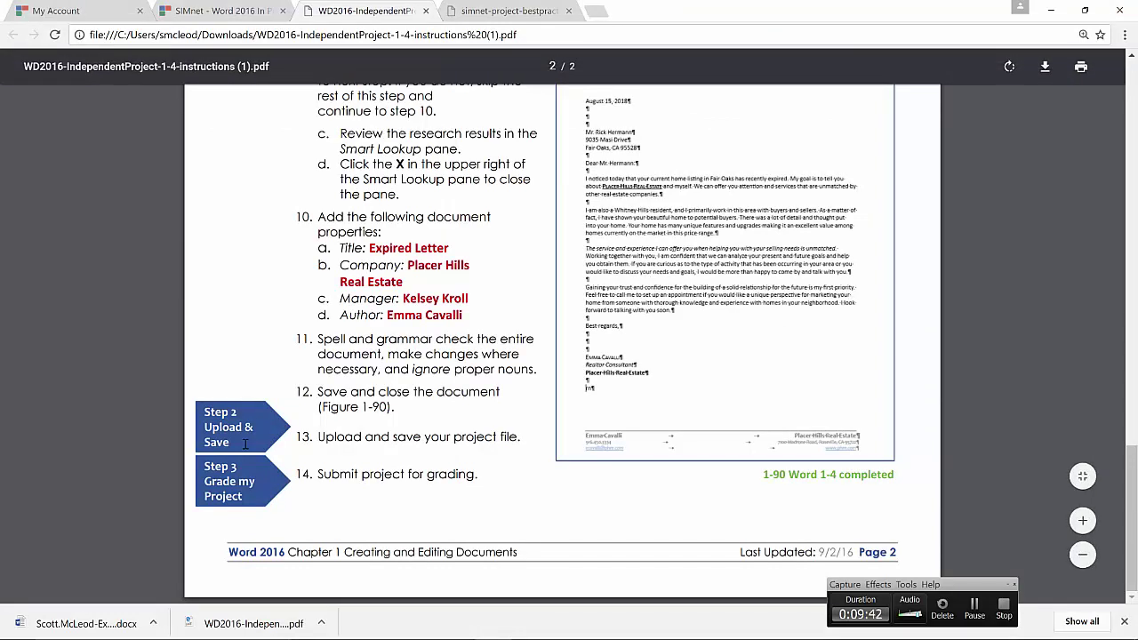
Go to SIMnet's assignment list and open the Independent Project 1-4 tile.
left_click(216, 11)
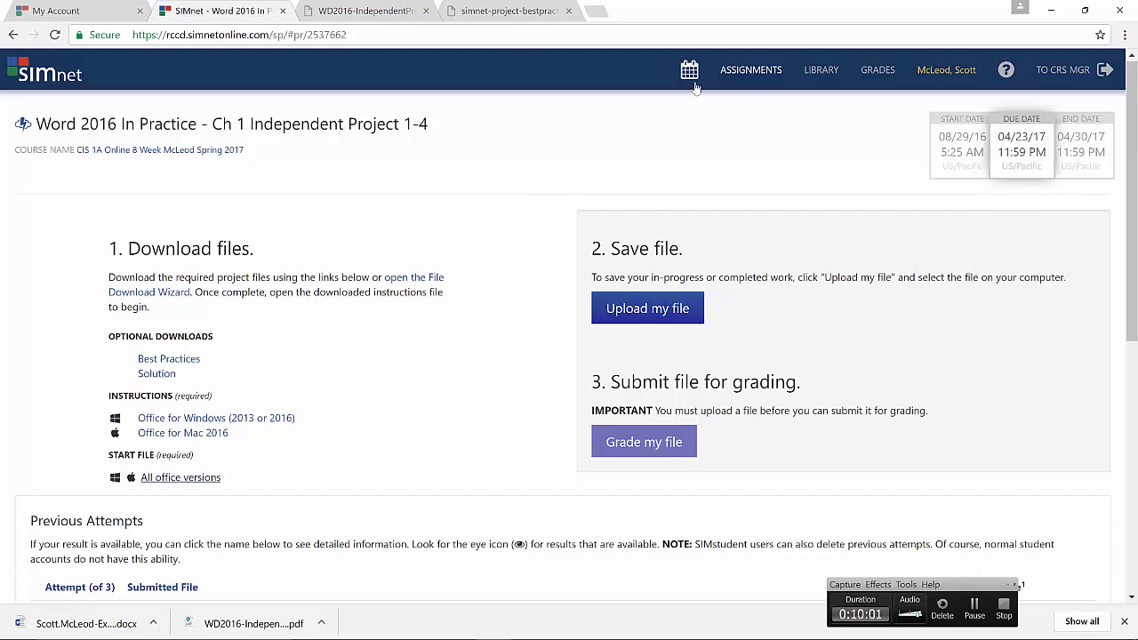
left_click(731, 74)
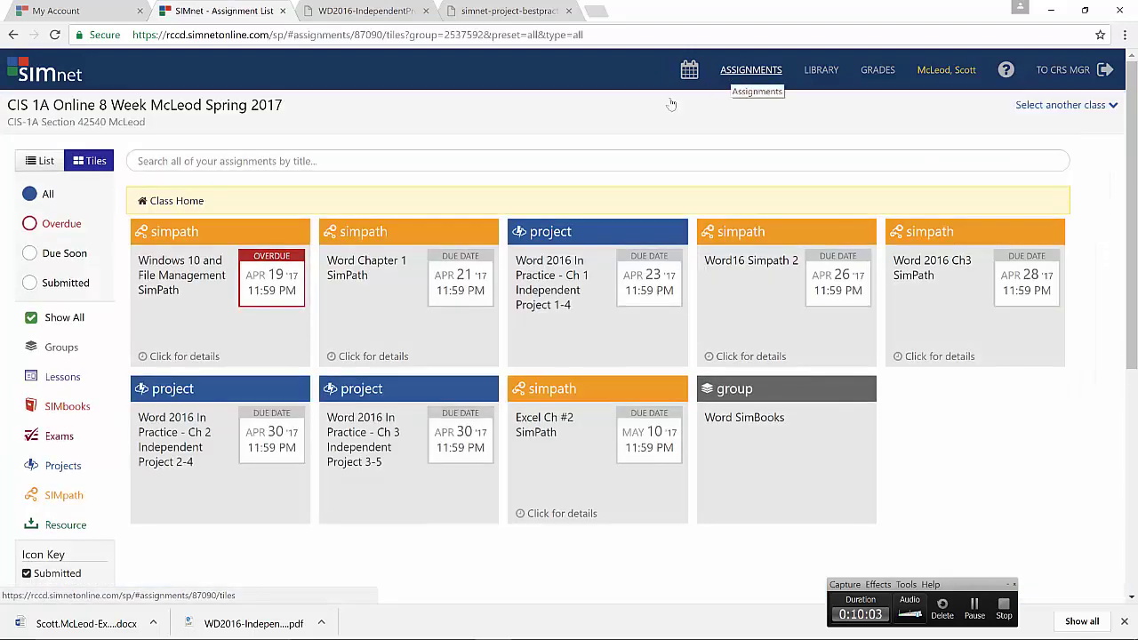
left_click(573, 288)
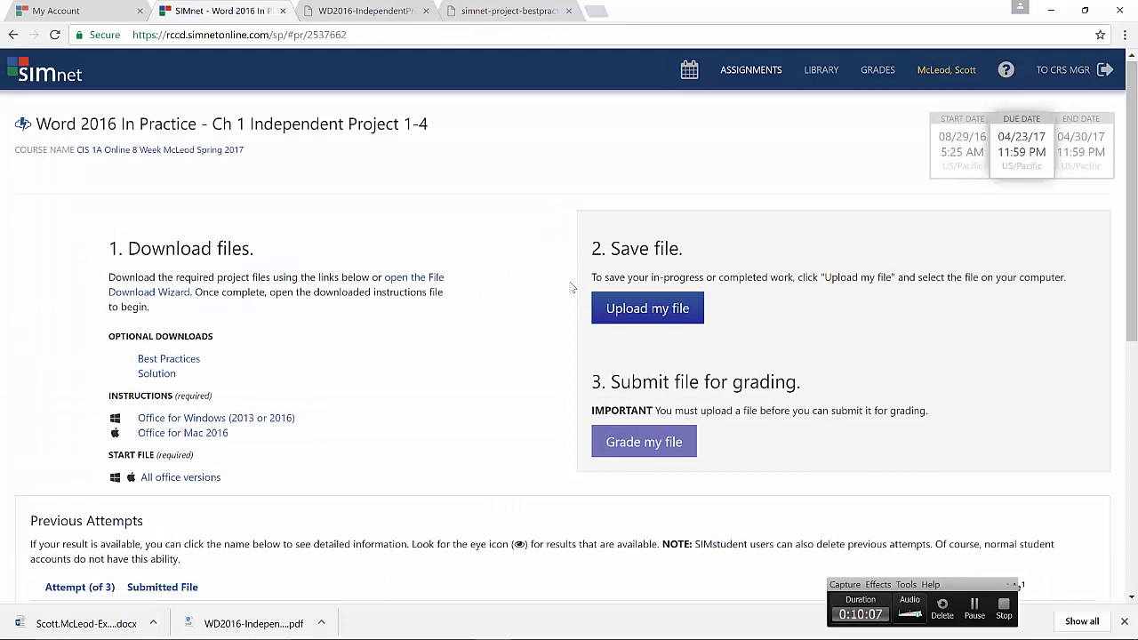
Upload ExpiredLetter-01(1).docx from the Desktop as the project's current file.
left_click(653, 313)
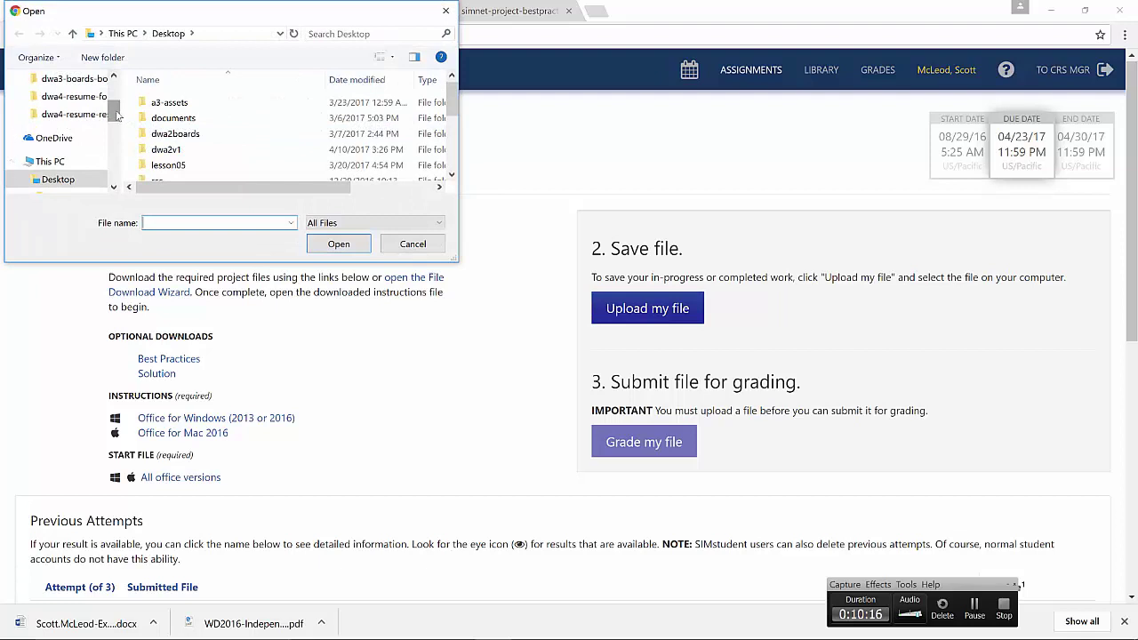
left_click_drag(116, 115, 122, 96)
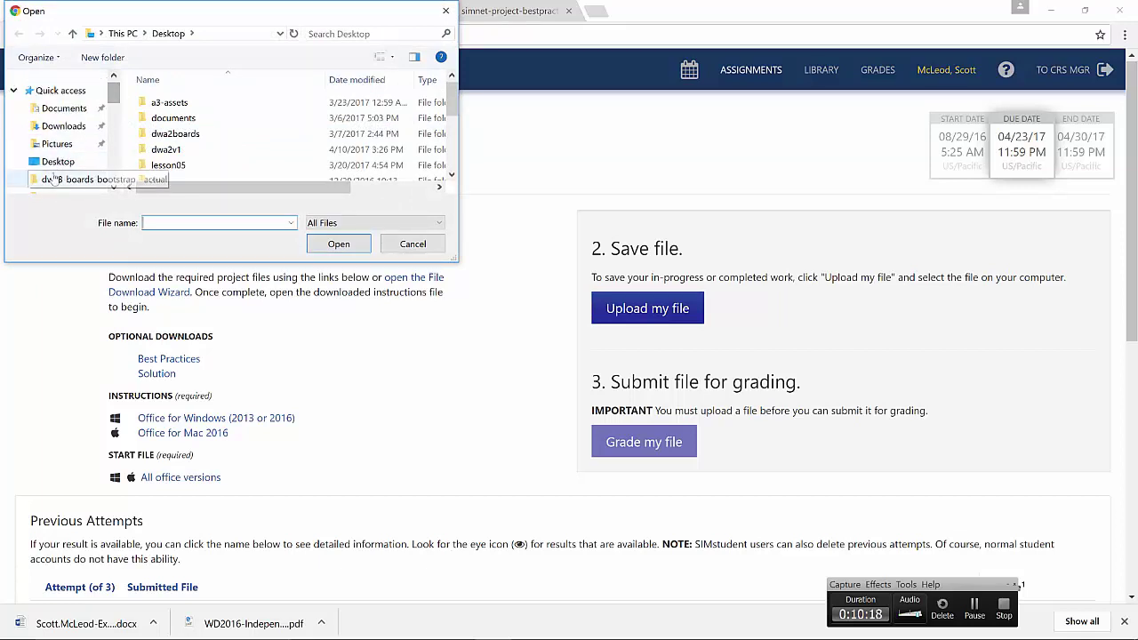
left_click(54, 165)
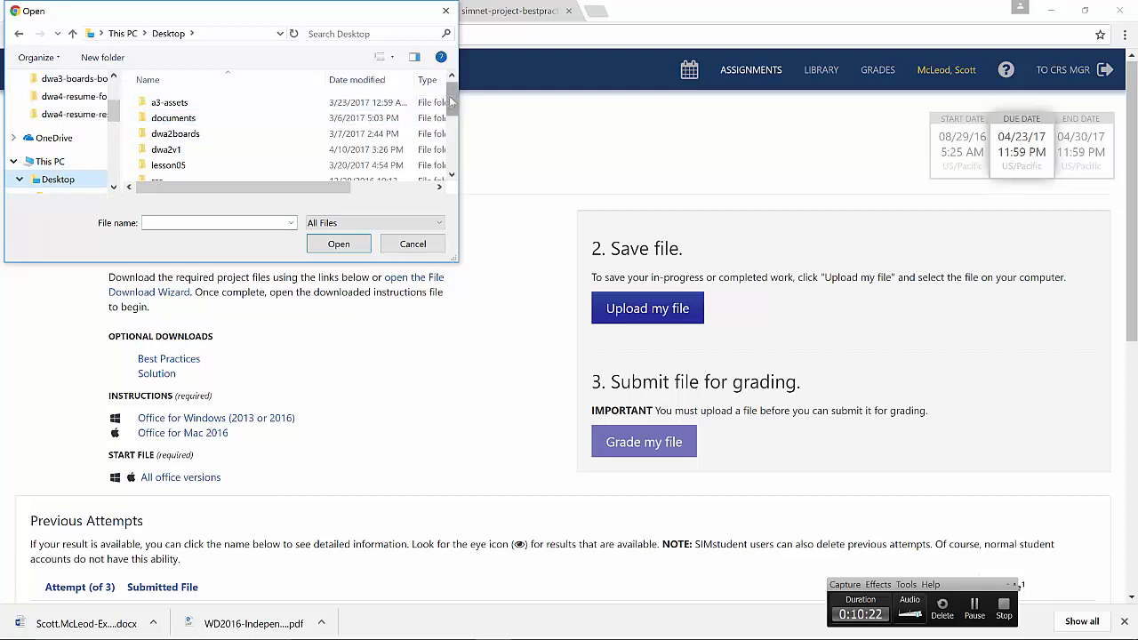
left_click_drag(449, 95, 458, 158)
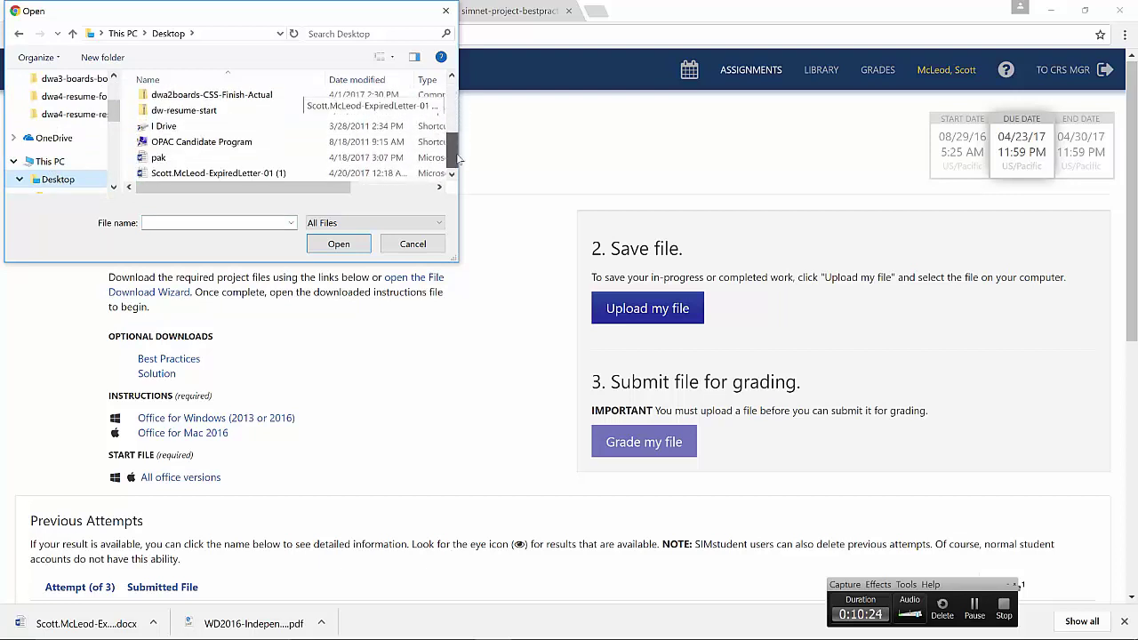
left_click(228, 175)
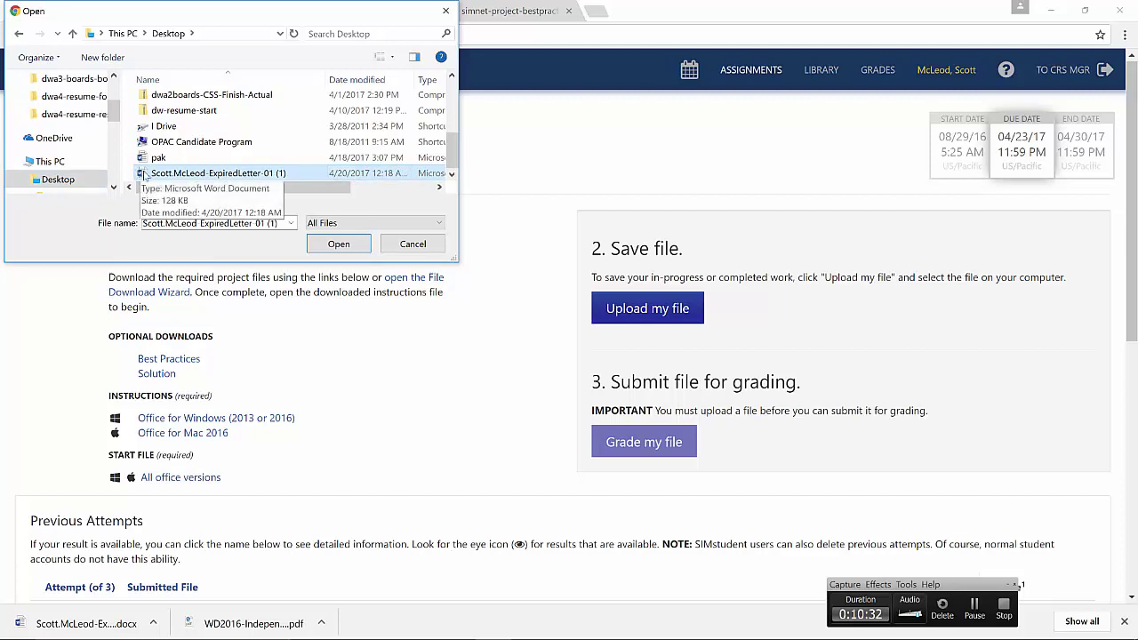
left_click(329, 244)
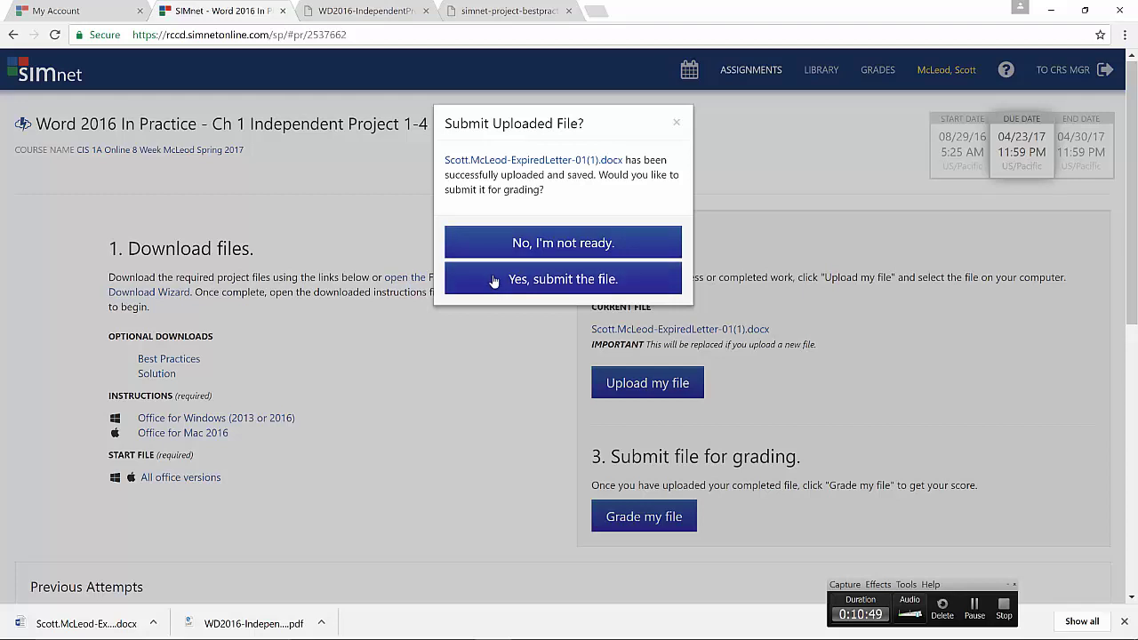
Confirm submitting the uploaded letter, which grades at 8% (1.5/20).
left_click(494, 281)
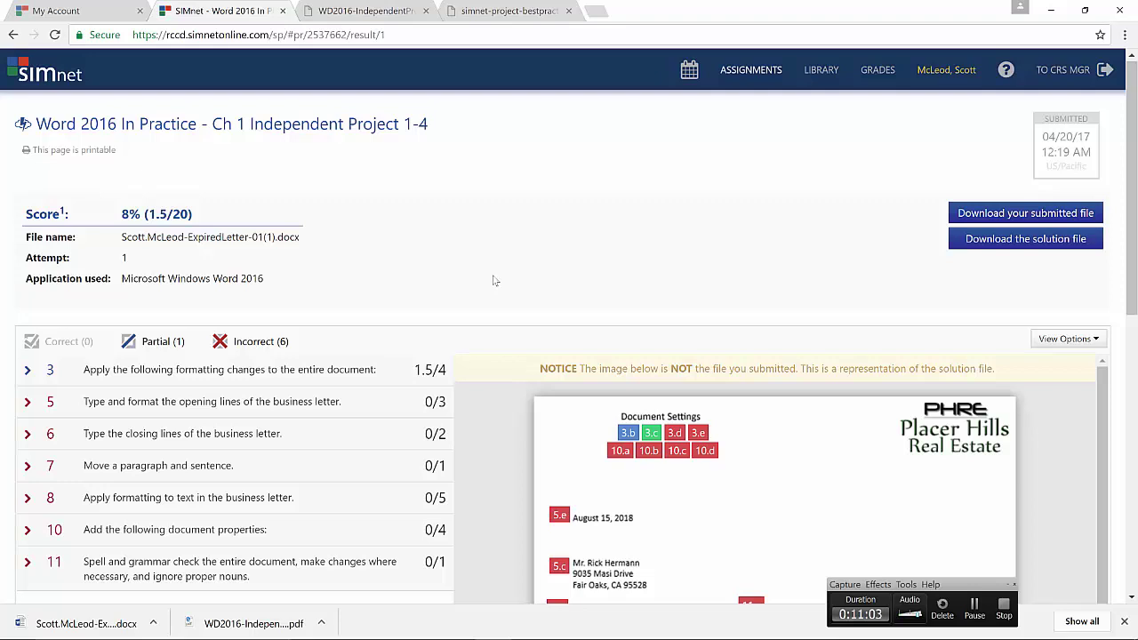
scroll(495, 281, "down", 2)
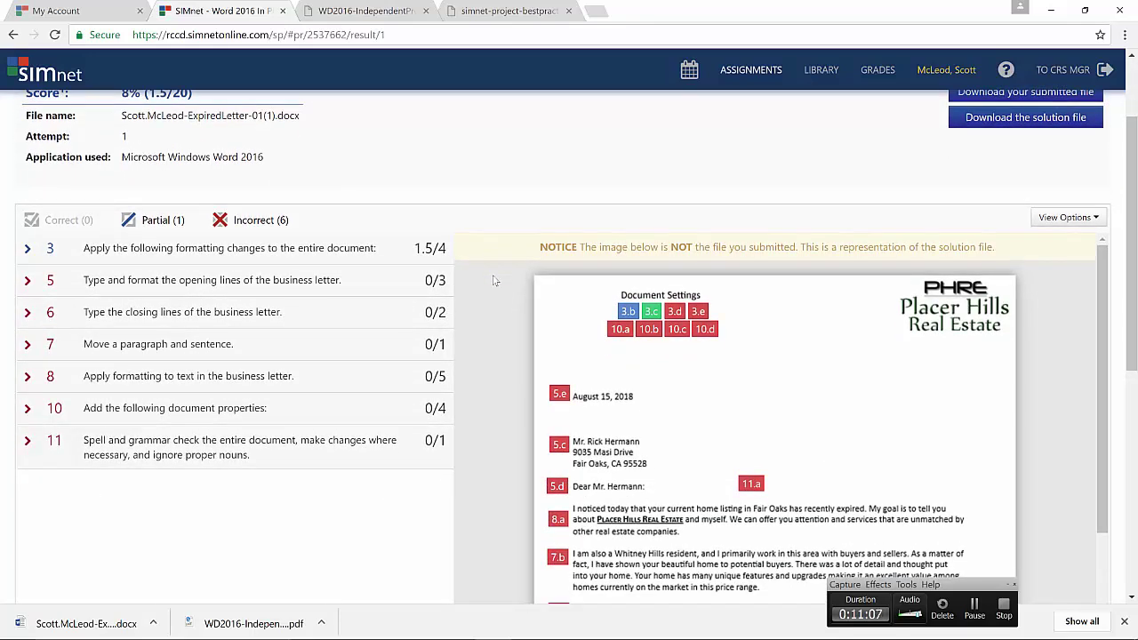
scroll(495, 281, "down", 1)
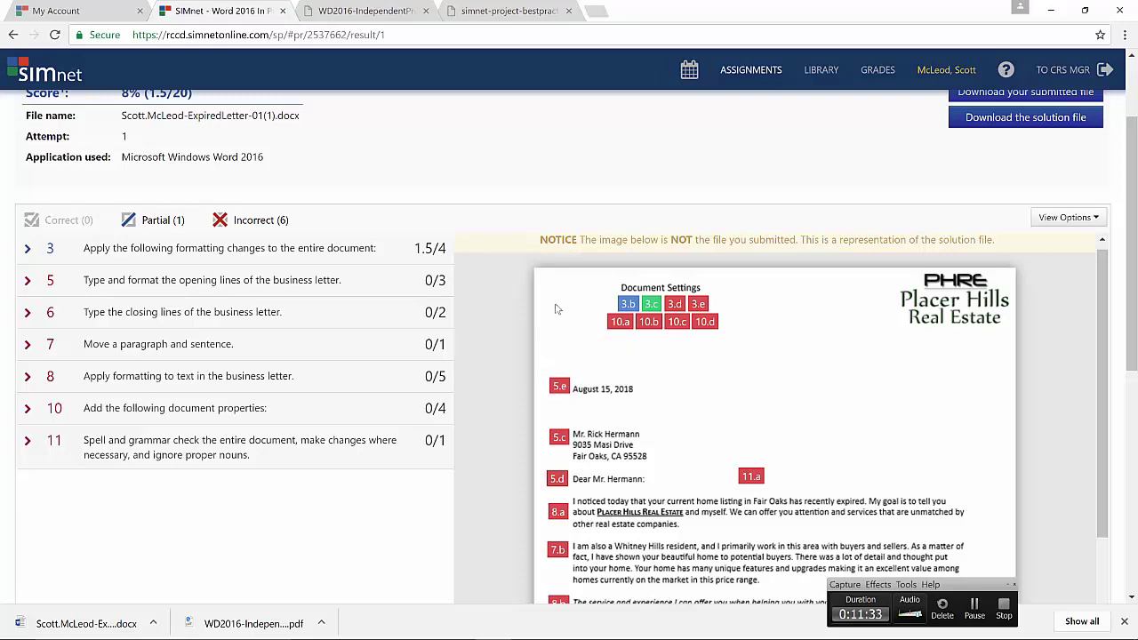
mouse_move(631, 306)
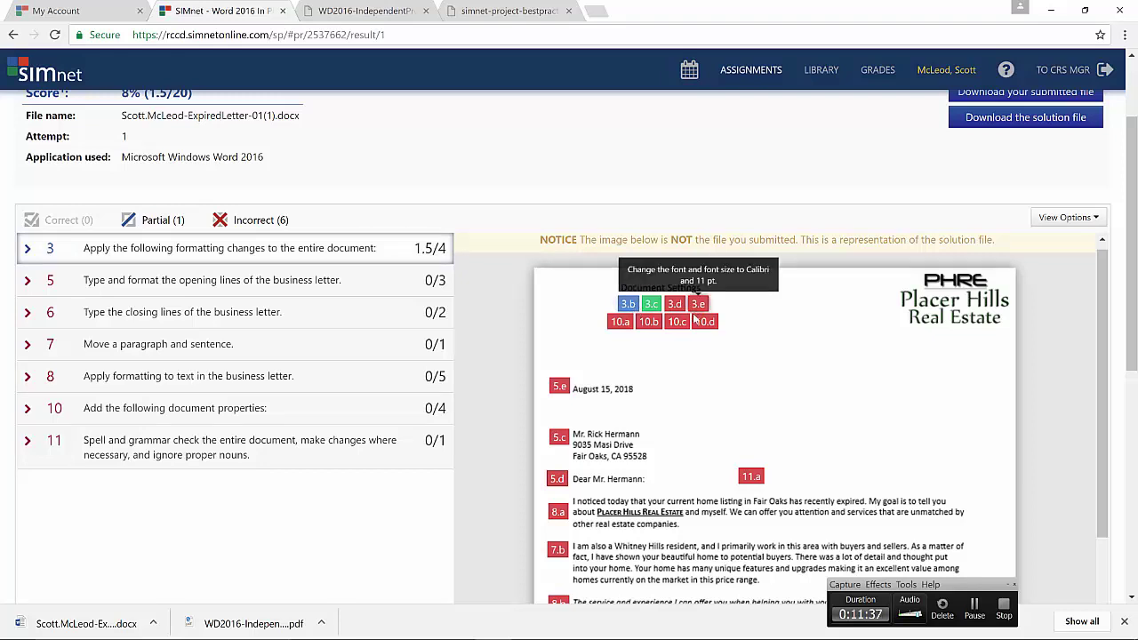
mouse_move(695, 331)
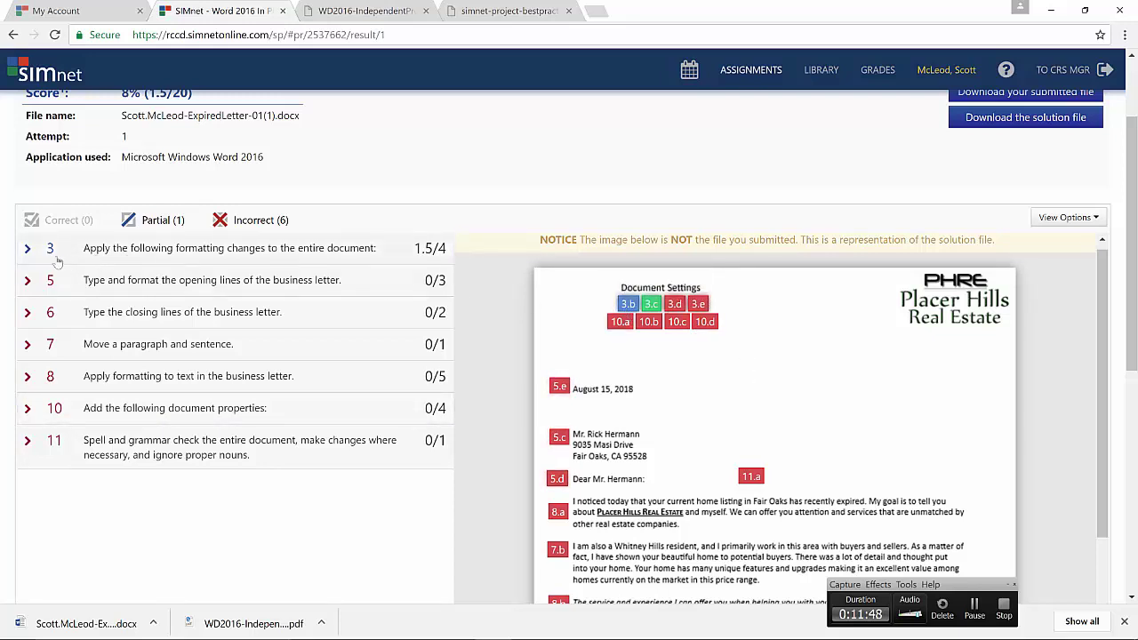
Expand item 3's feedback, showing 3.b at 0.5/1 and 3.d at 0/1.
left_click(28, 250)
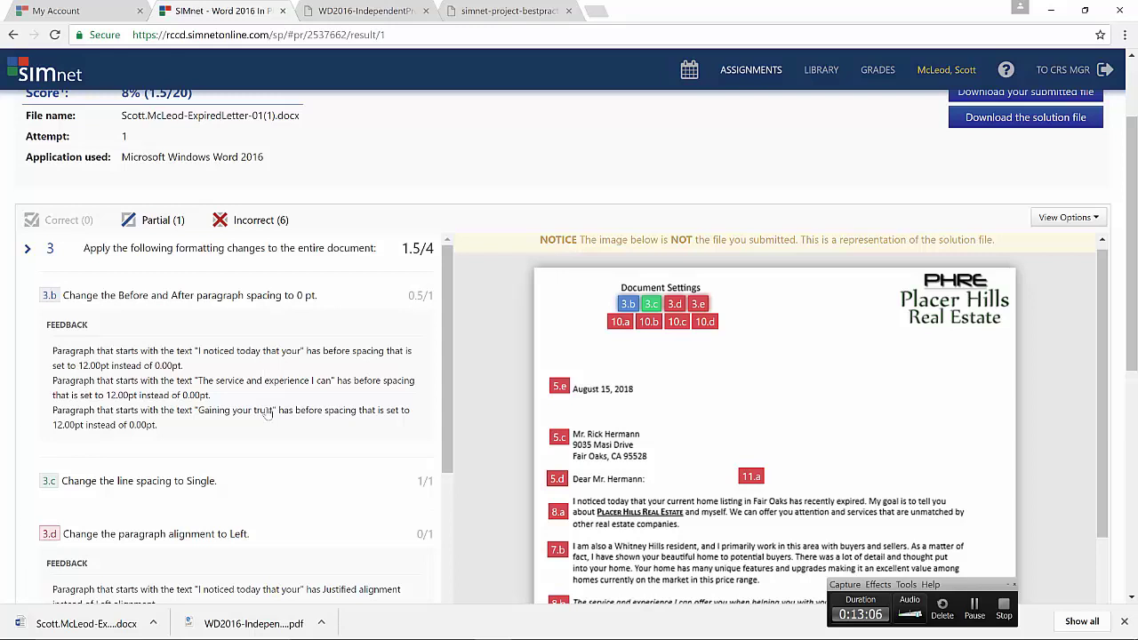
Go back to the Assignment List, where Independent Project 1-4 shows Submitted.
left_click(735, 81)
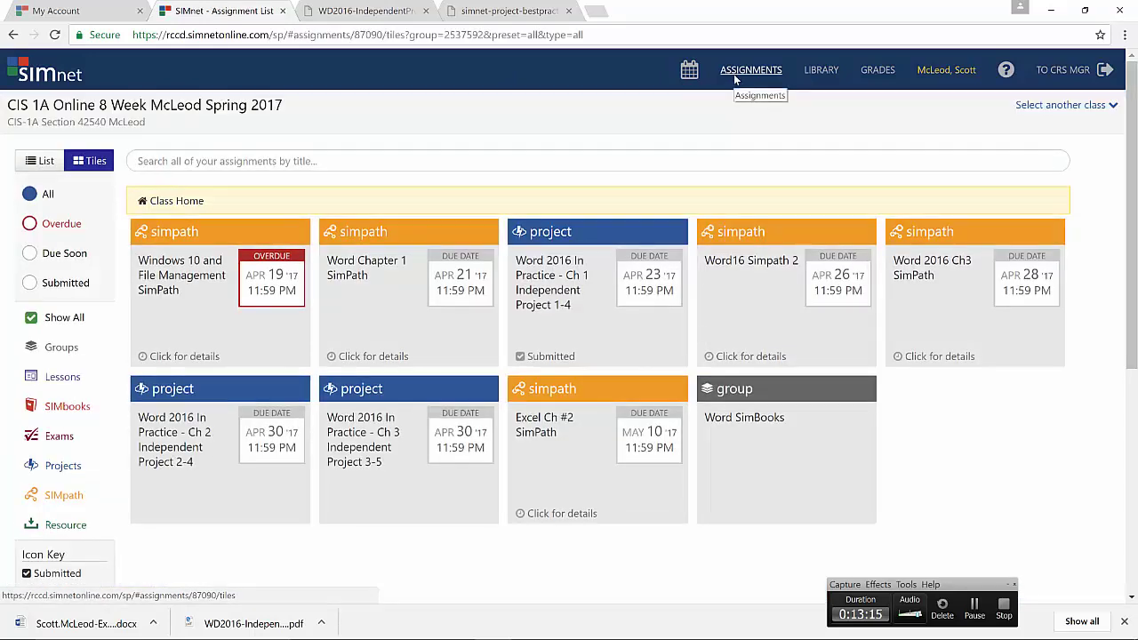